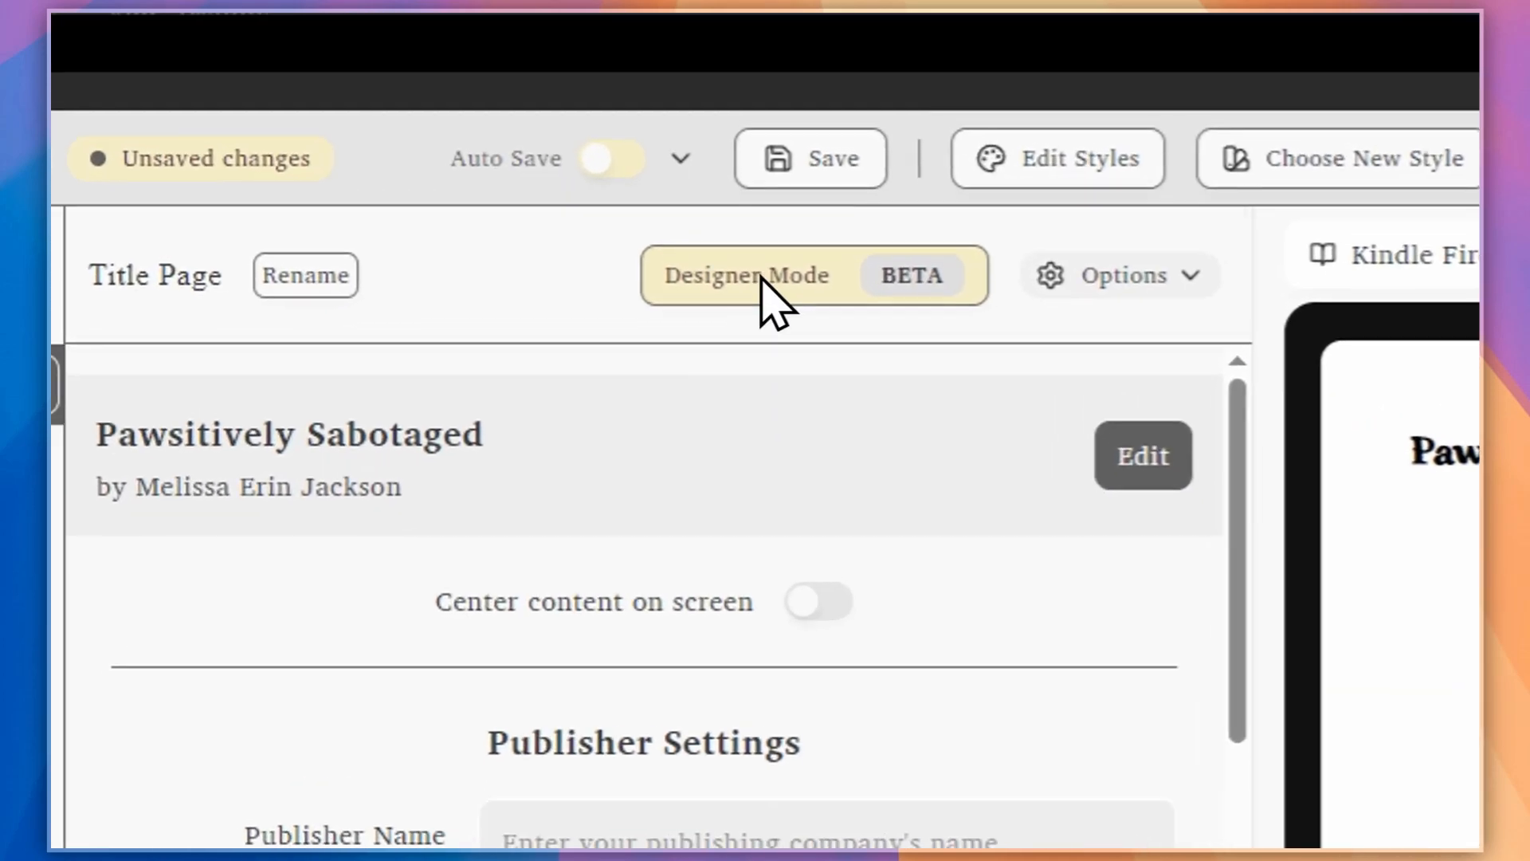
# Switch the title page to Designer Mode and set the book title's font size to 200 px
pyautogui.click(741, 157)
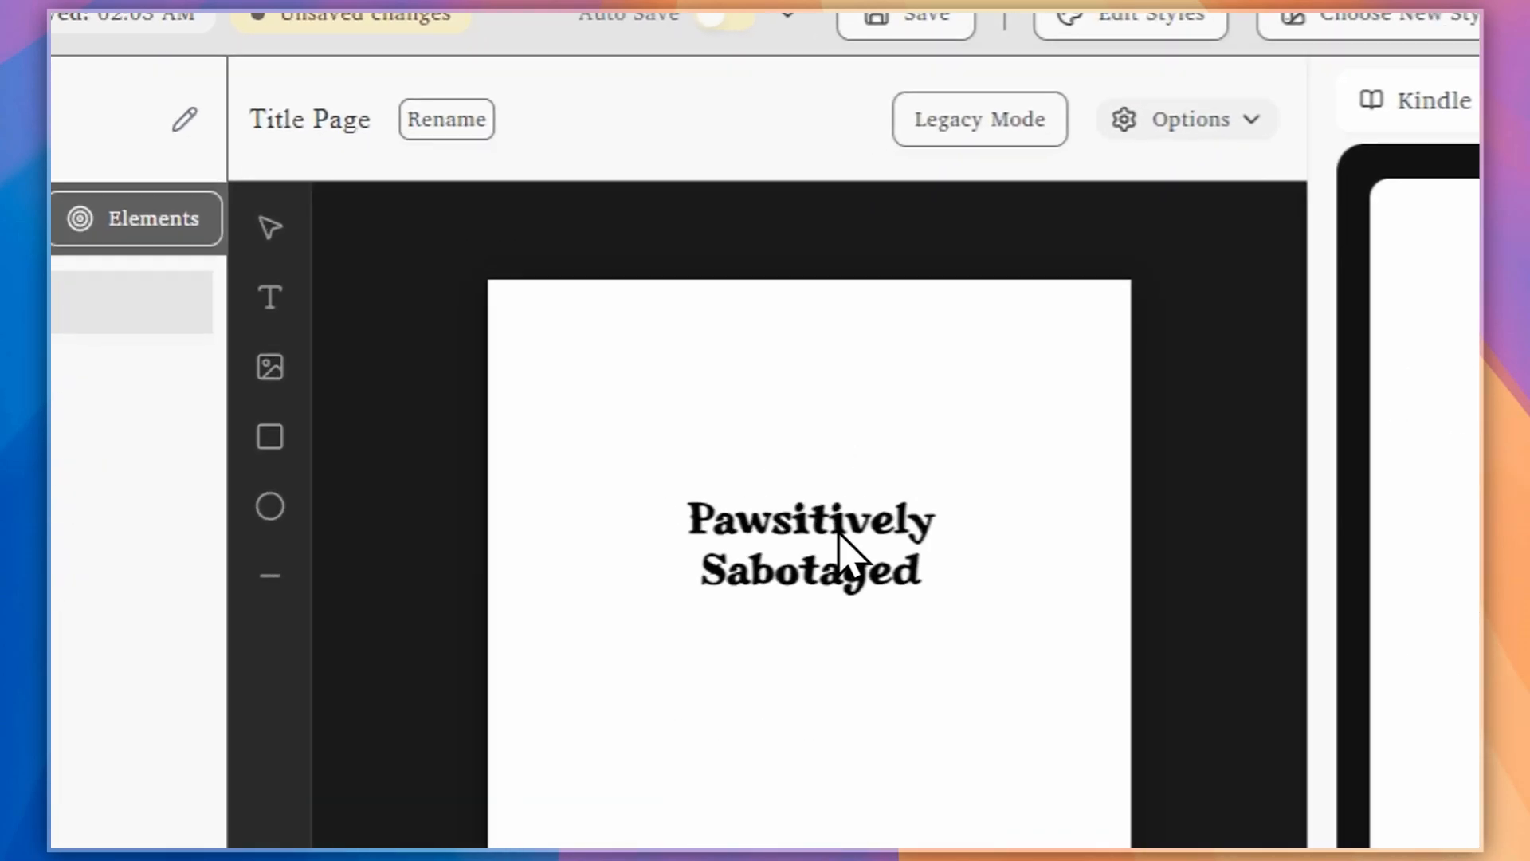
pyautogui.click(725, 418)
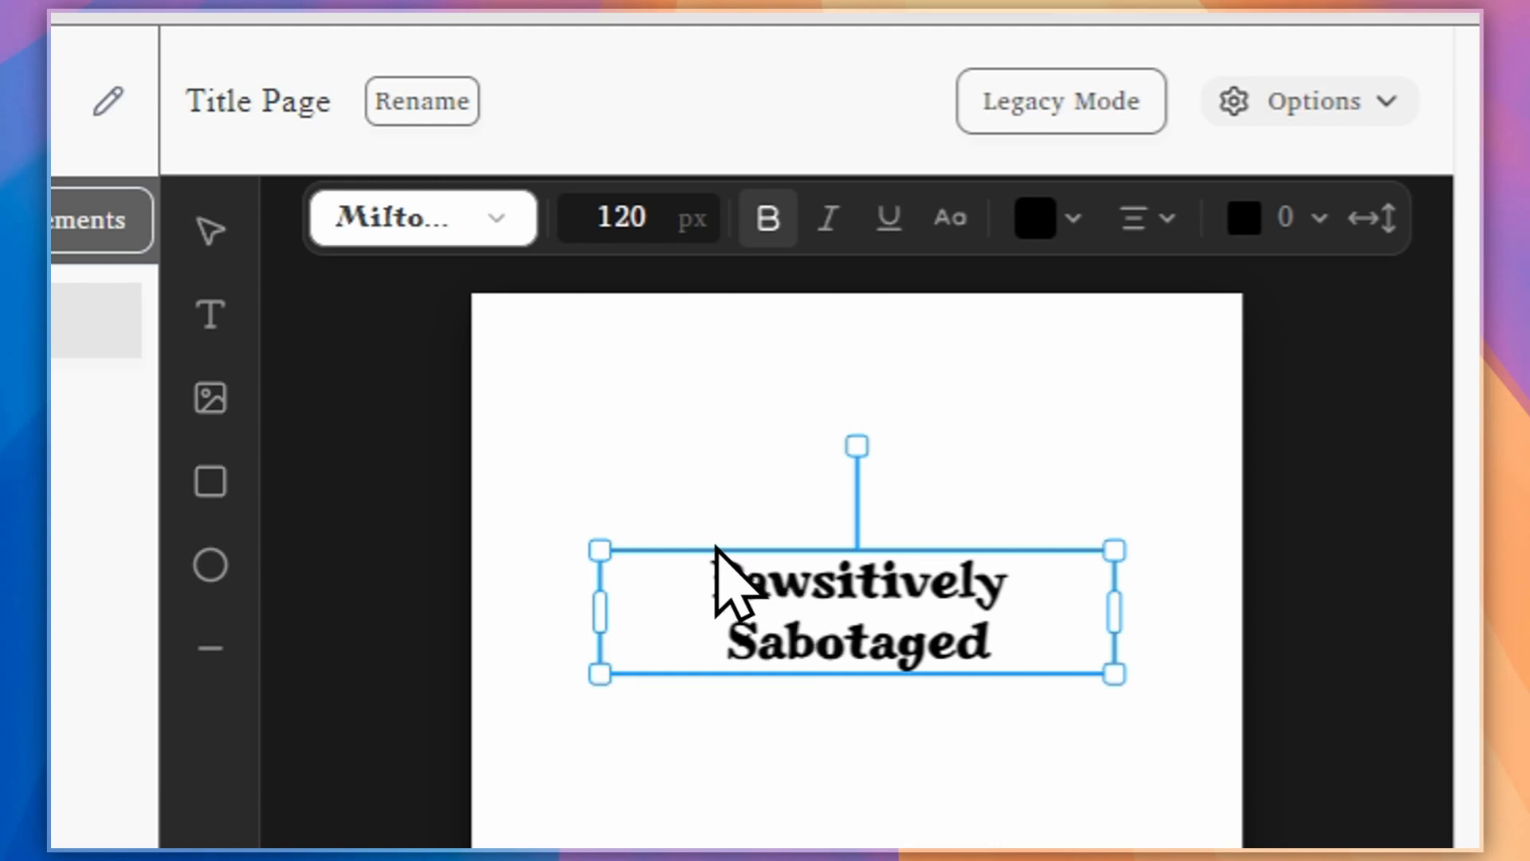
pyautogui.doubleClick(683, 248)
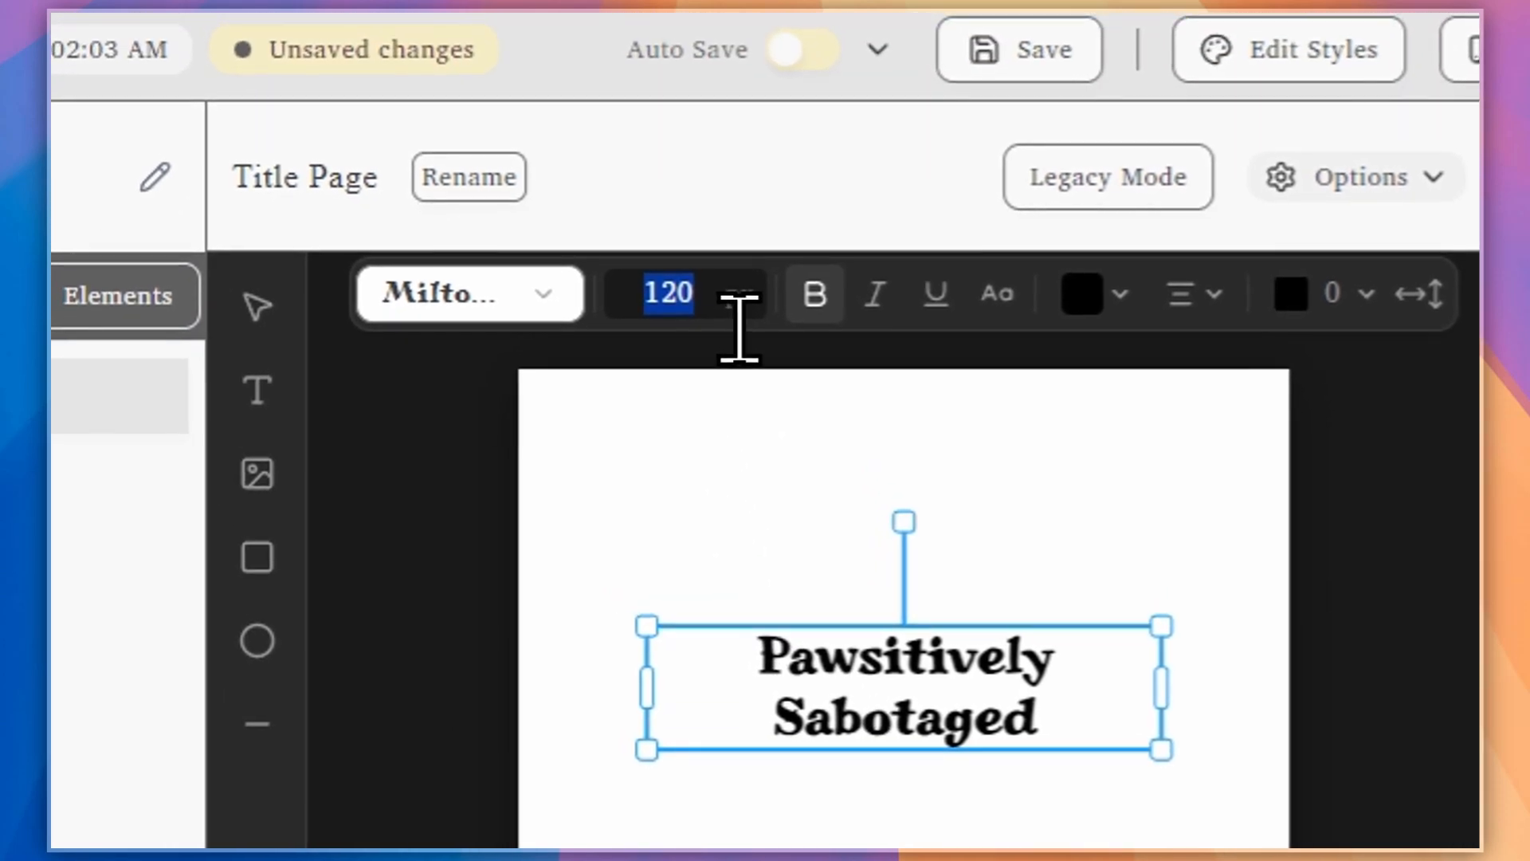
pyautogui.write('200')
pyautogui.click(779, 513)
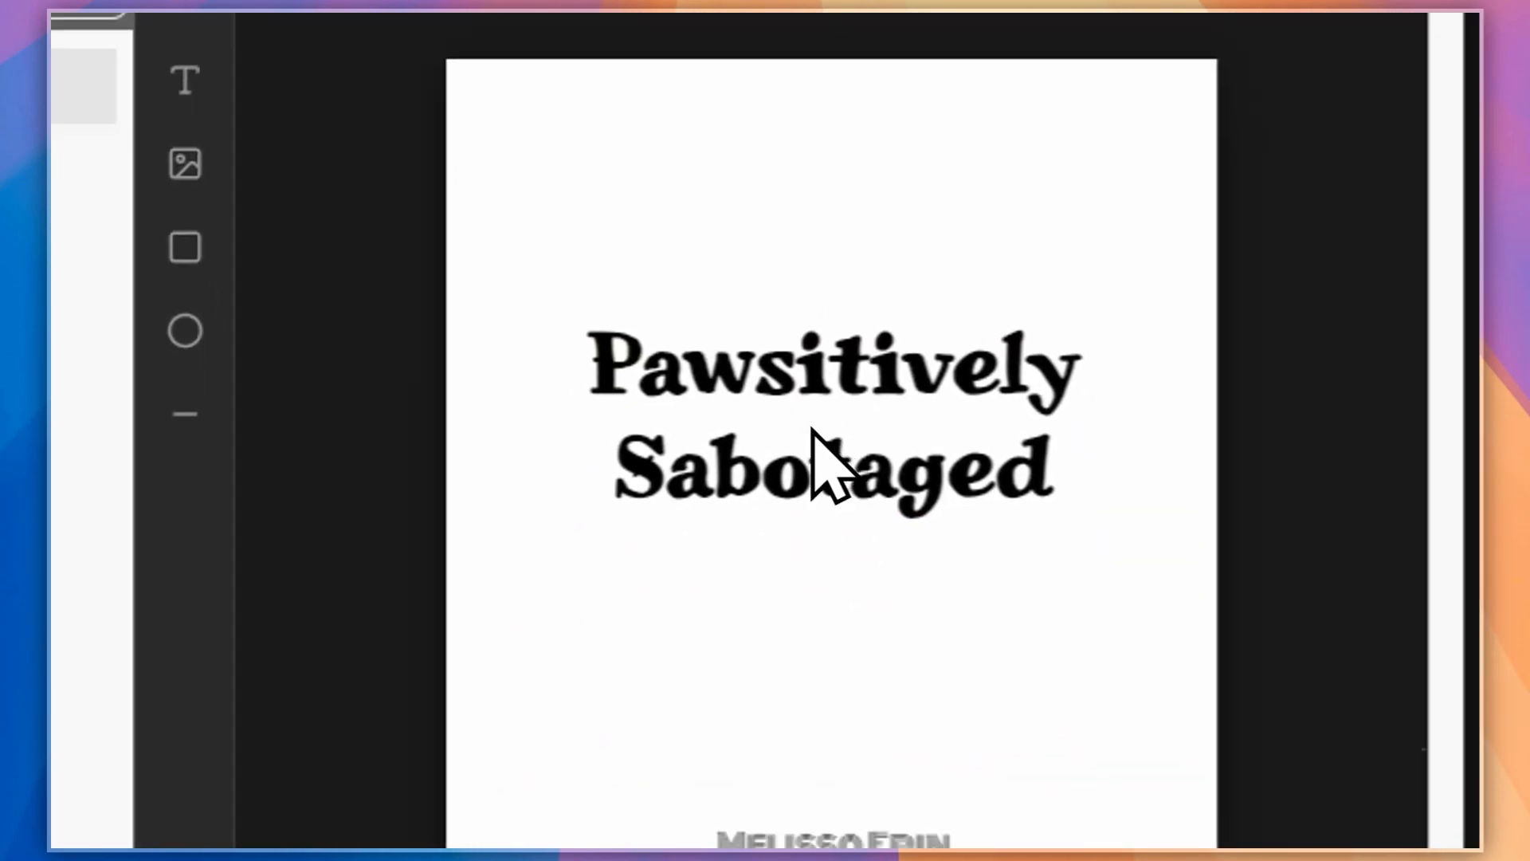
# Move the author name lower on the title page and shift the book title slightly higher
pyautogui.click(843, 847)
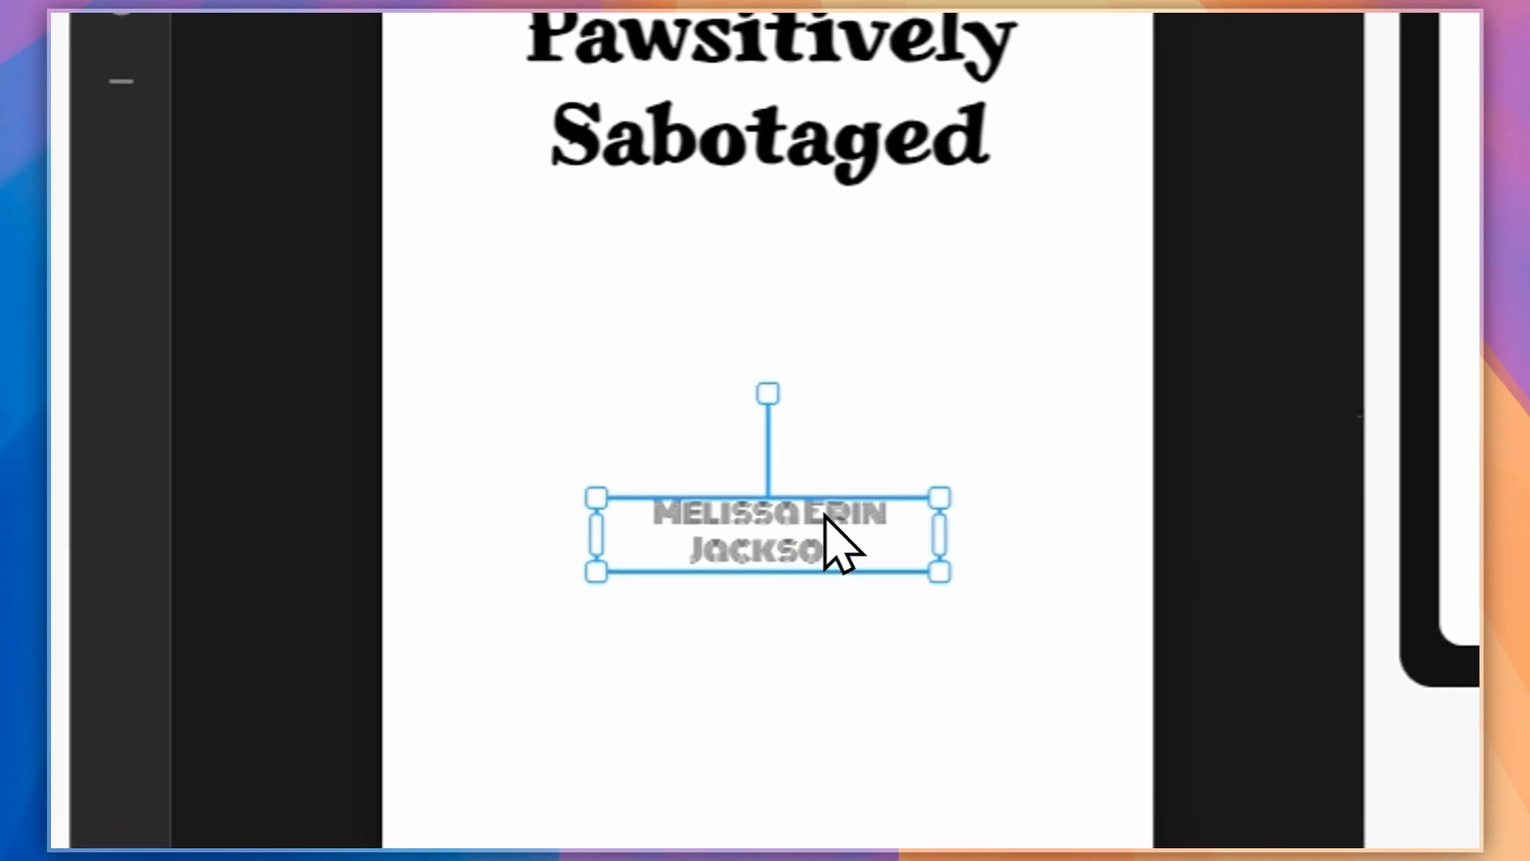
pyautogui.moveTo(895, 860); pyautogui.dragTo(878, 860)
pyautogui.click(752, 120)
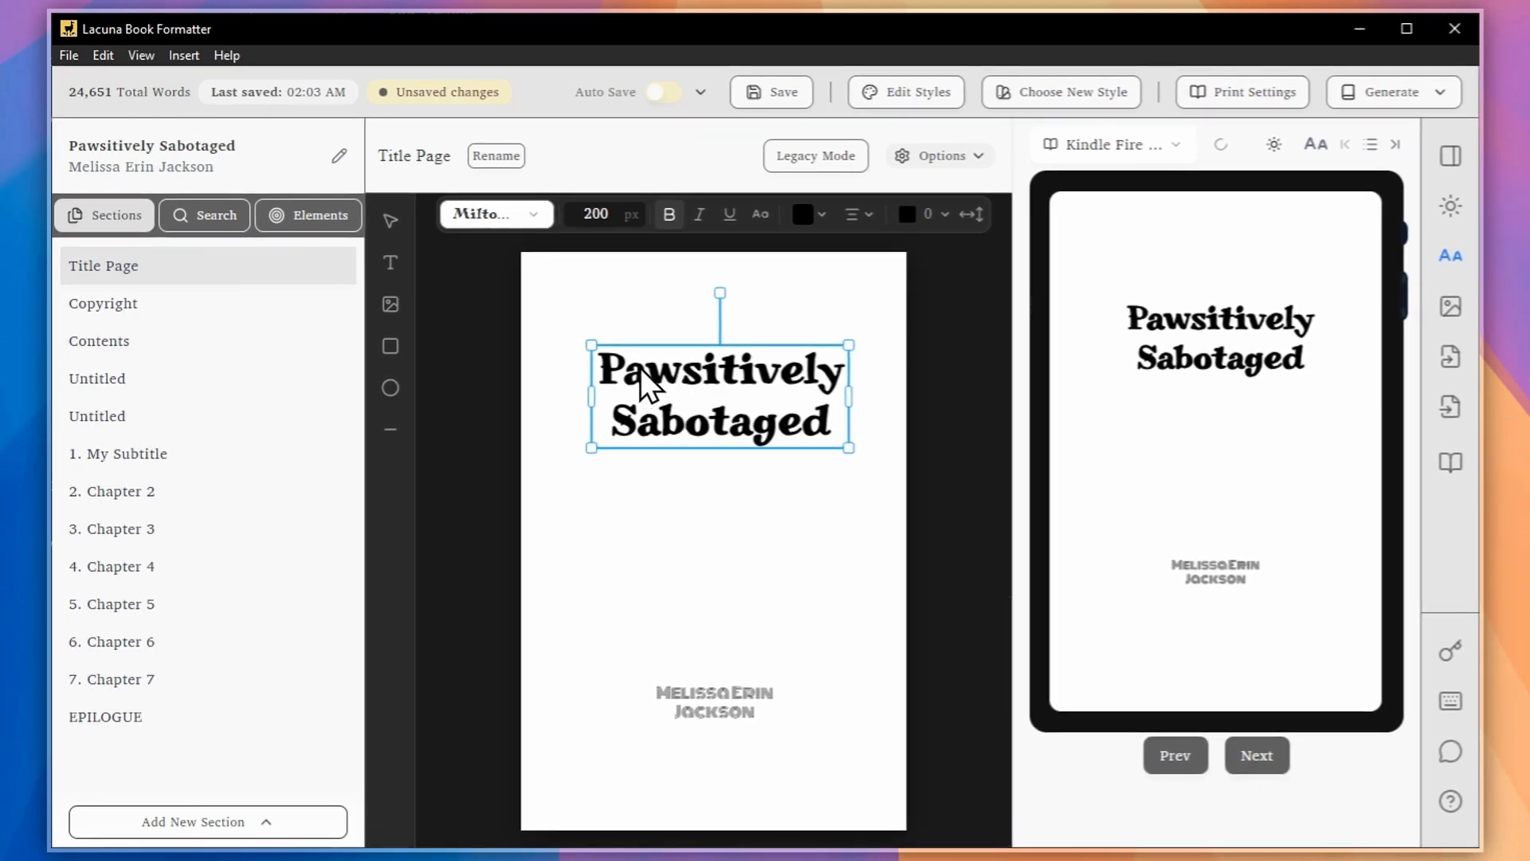
# Make the book title italic and underlined, and toggle its letter-case option on and back off
pyautogui.click(697, 216)
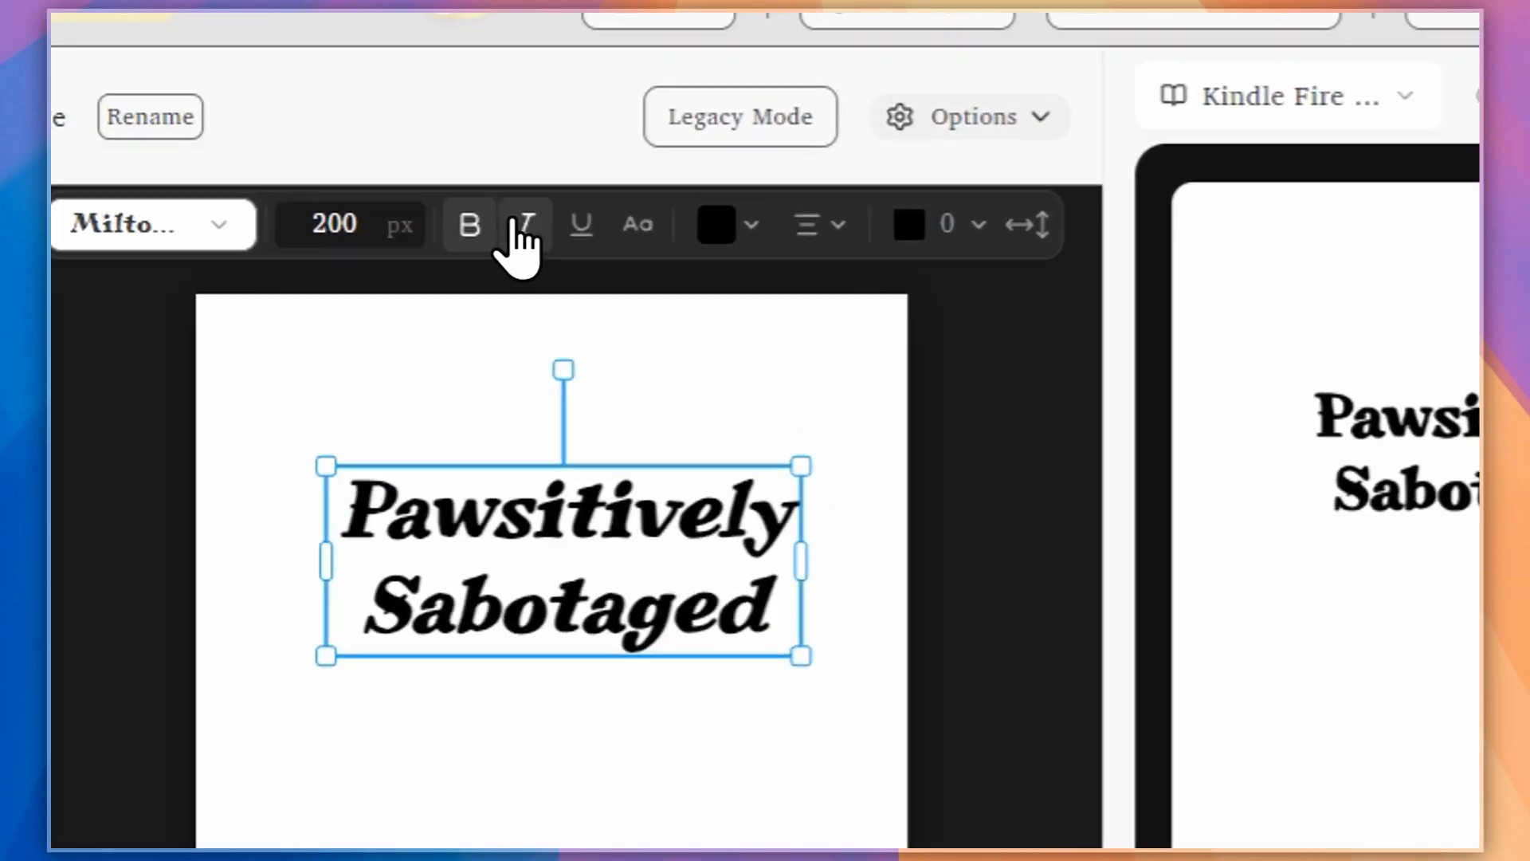
pyautogui.click(729, 215)
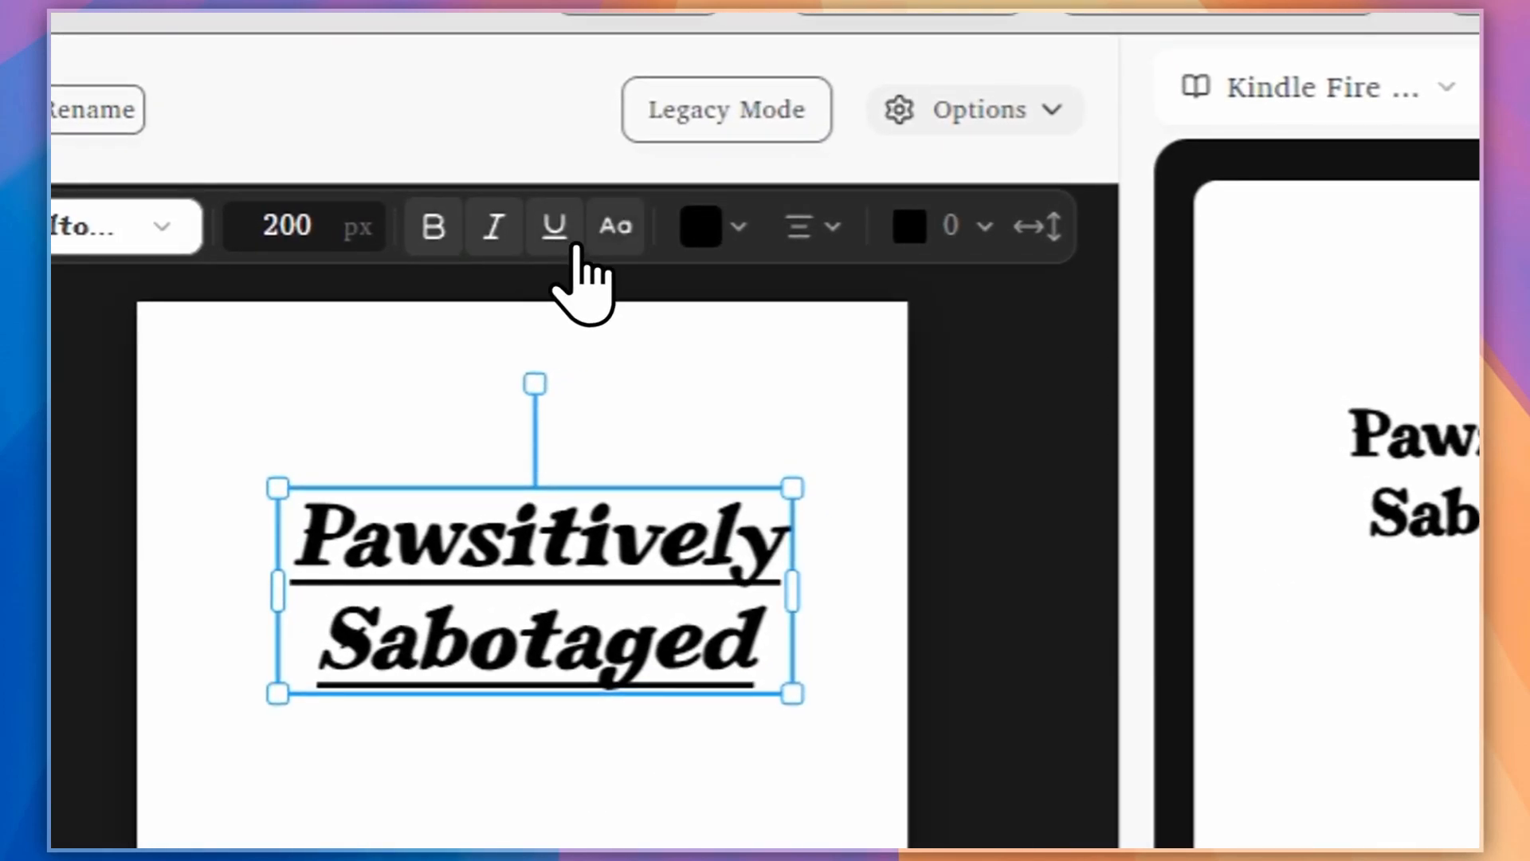
pyautogui.click(612, 235)
pyautogui.click(612, 235)
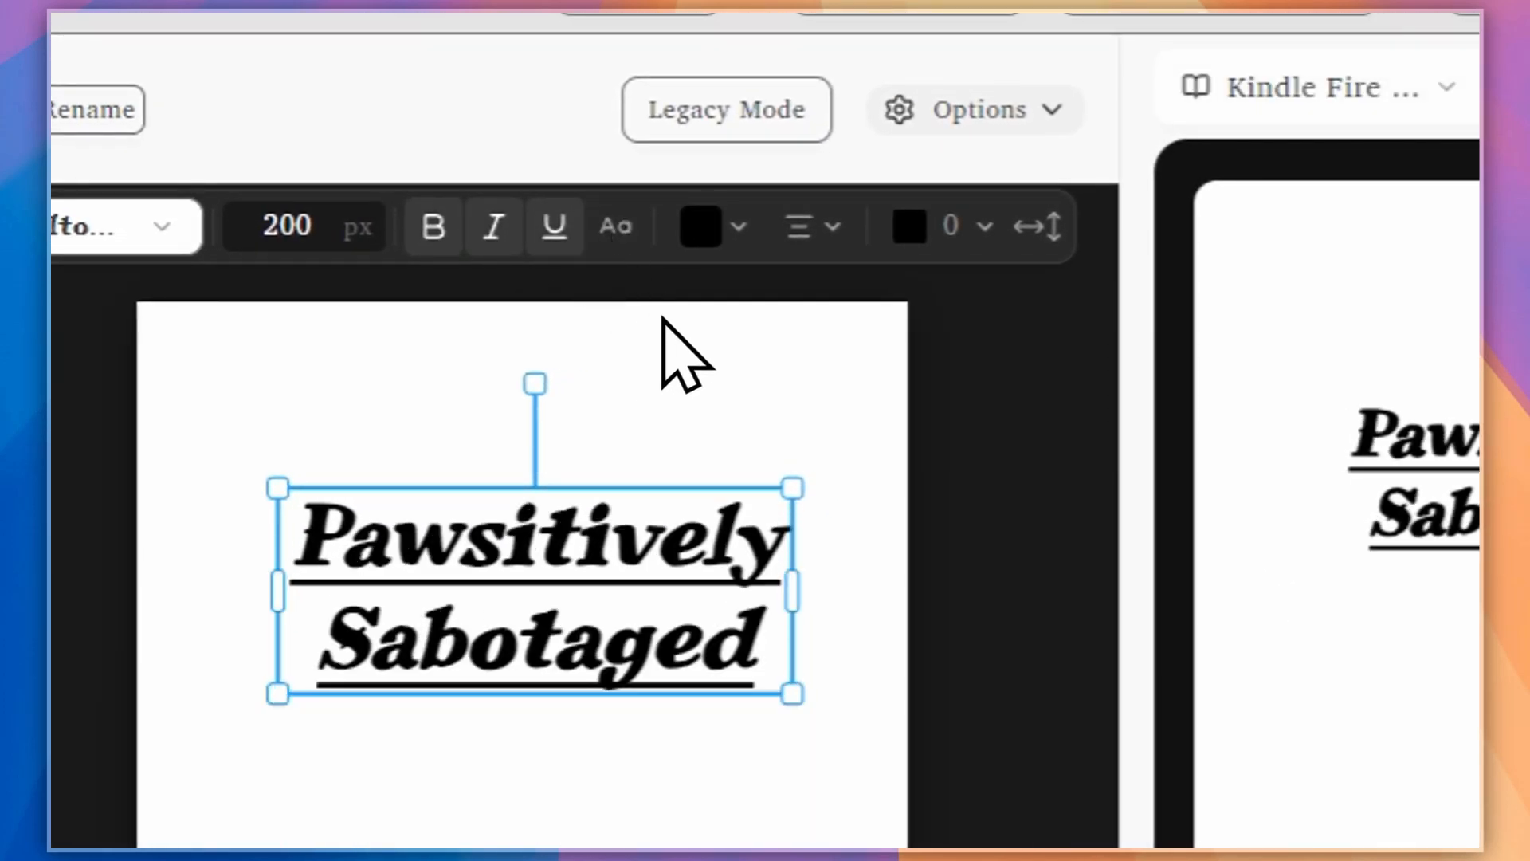
# Color the book title red and align its text to the left
pyautogui.click(712, 237)
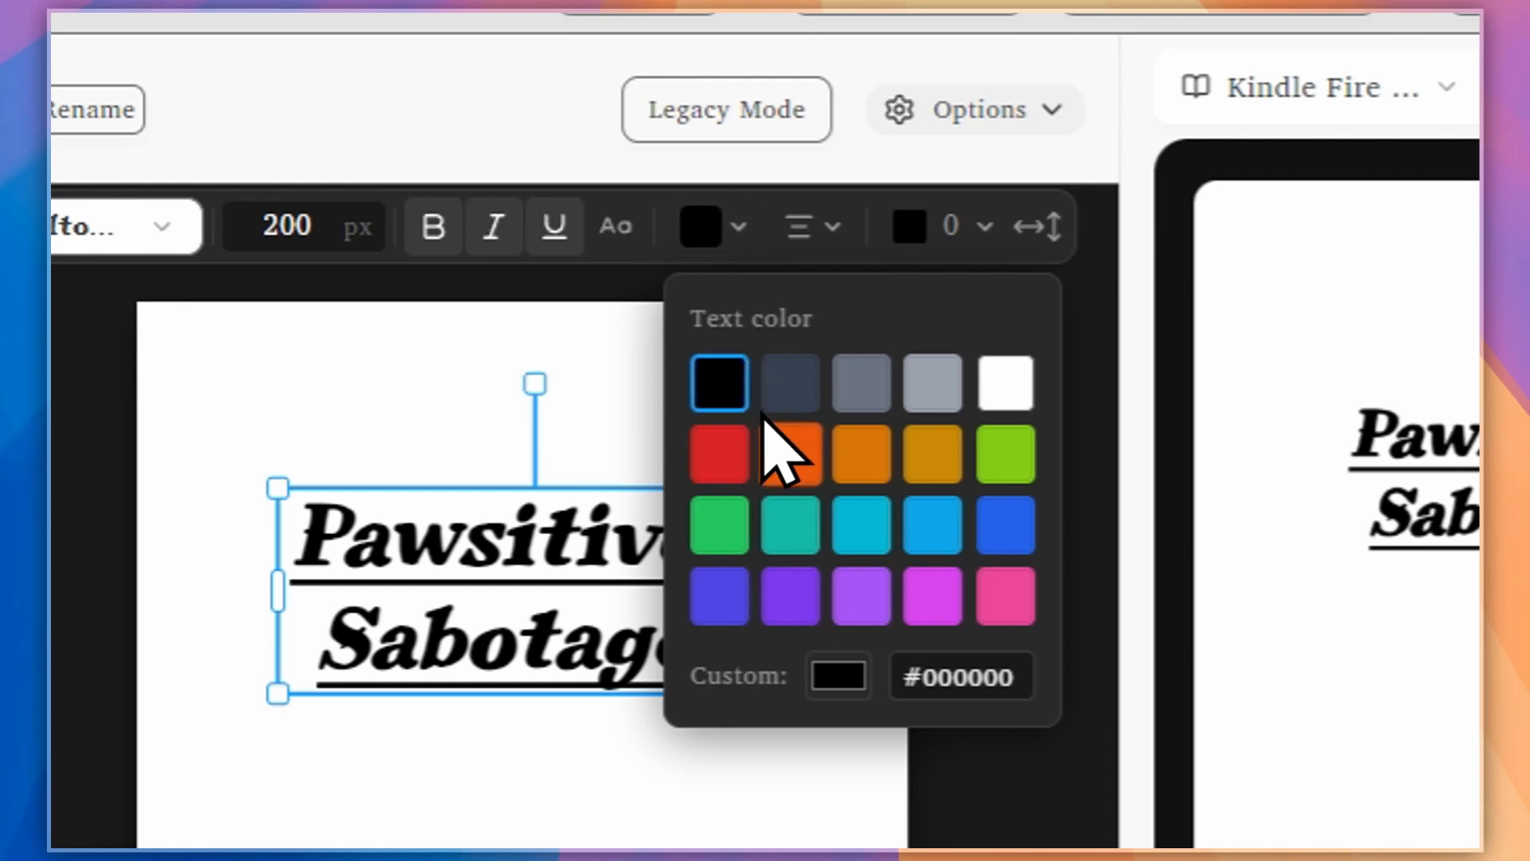
pyautogui.click(727, 462)
pyautogui.click(821, 239)
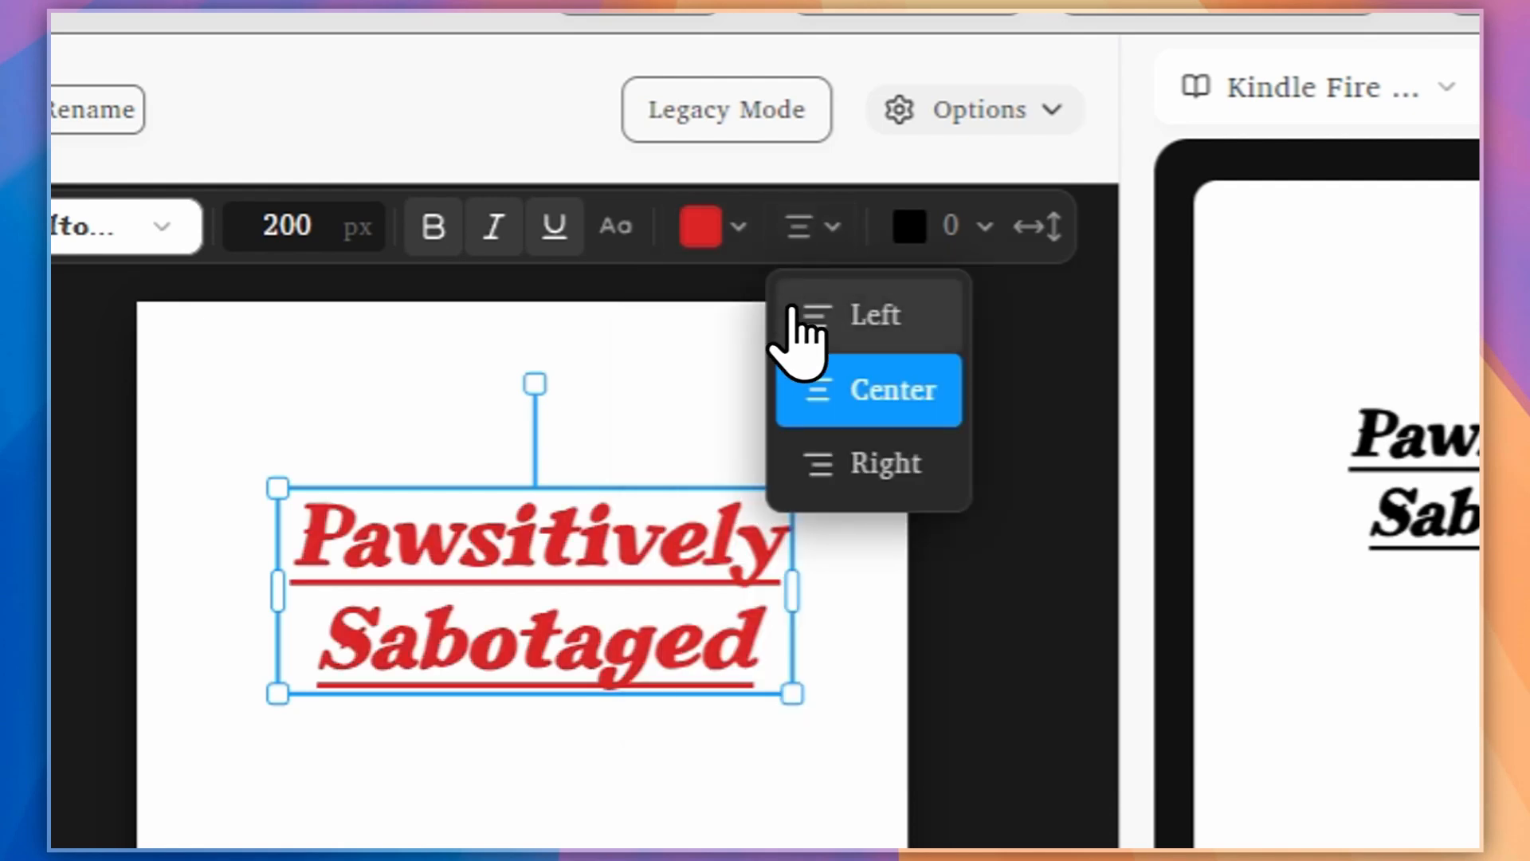
pyautogui.click(797, 314)
# Give the title's text box a black border of width 20 and slightly increase its line spacing
pyautogui.click(924, 239)
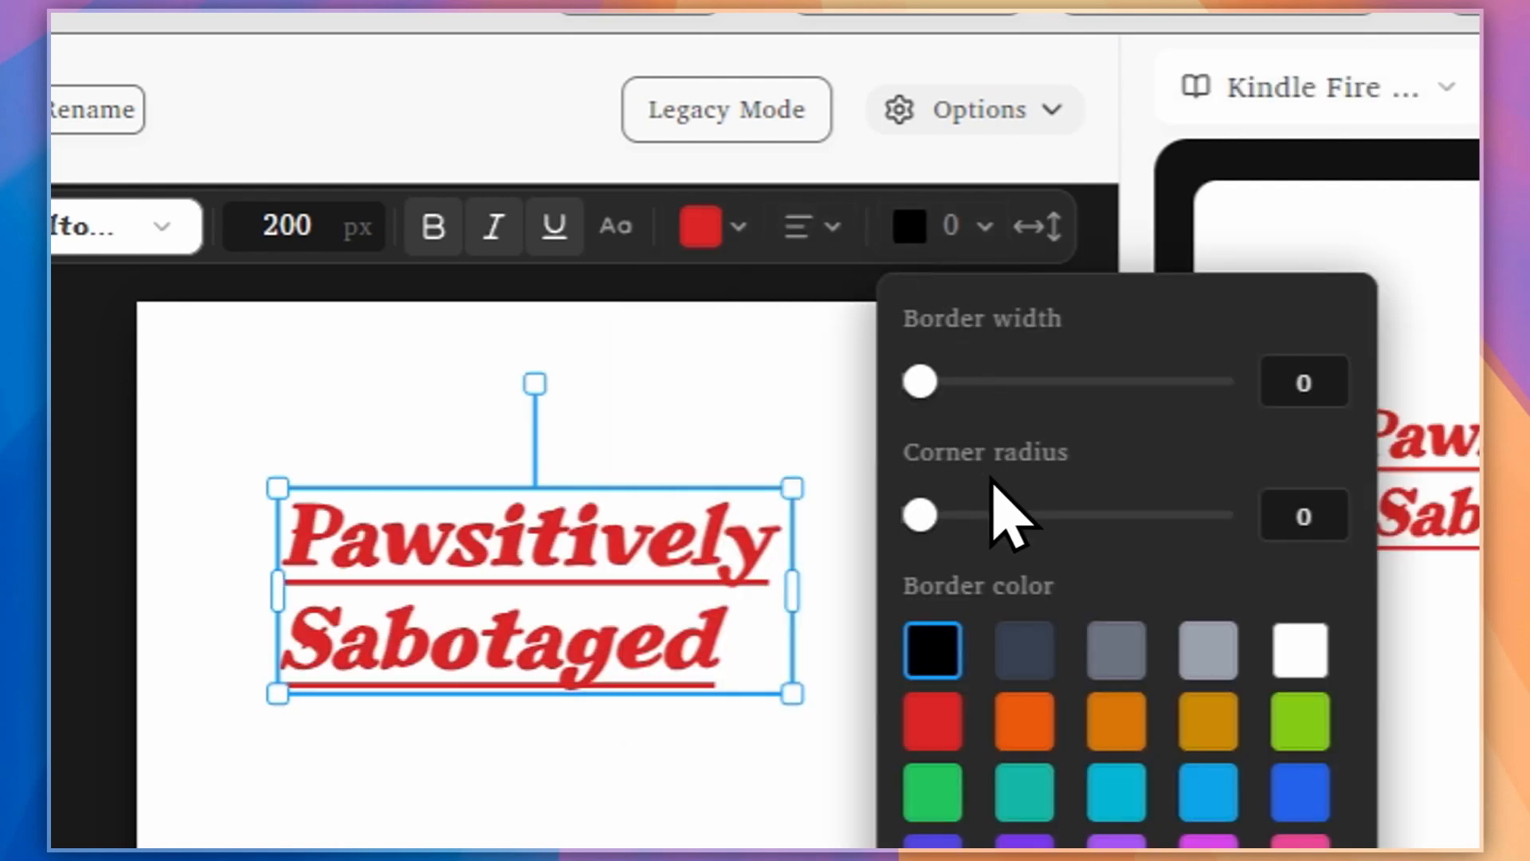
pyautogui.moveTo(967, 381); pyautogui.dragTo(1035, 380)
pyautogui.click(1038, 239)
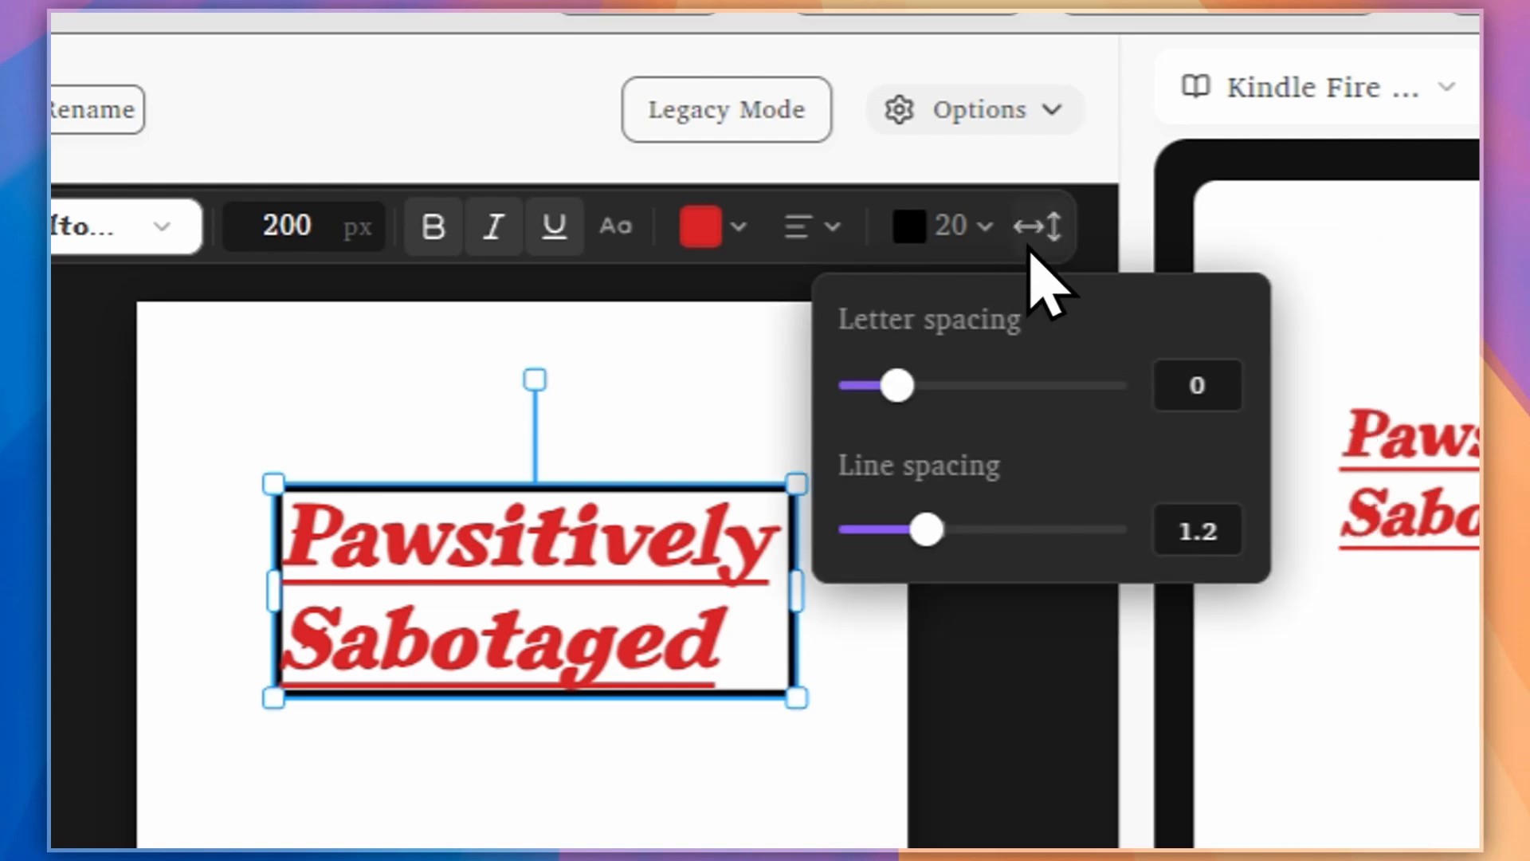
pyautogui.moveTo(898, 385)
pyautogui.mouseDown()
pyautogui.moveTo(962, 385)
pyautogui.moveTo(898, 384)
pyautogui.mouseUp()
pyautogui.moveTo(926, 529)
pyautogui.mouseDown()
pyautogui.moveTo(1018, 530)
pyautogui.moveTo(946, 529)
pyautogui.mouseUp()
# Insert the existing image llama-2.jpg on the title page
pyautogui.click(231, 654)
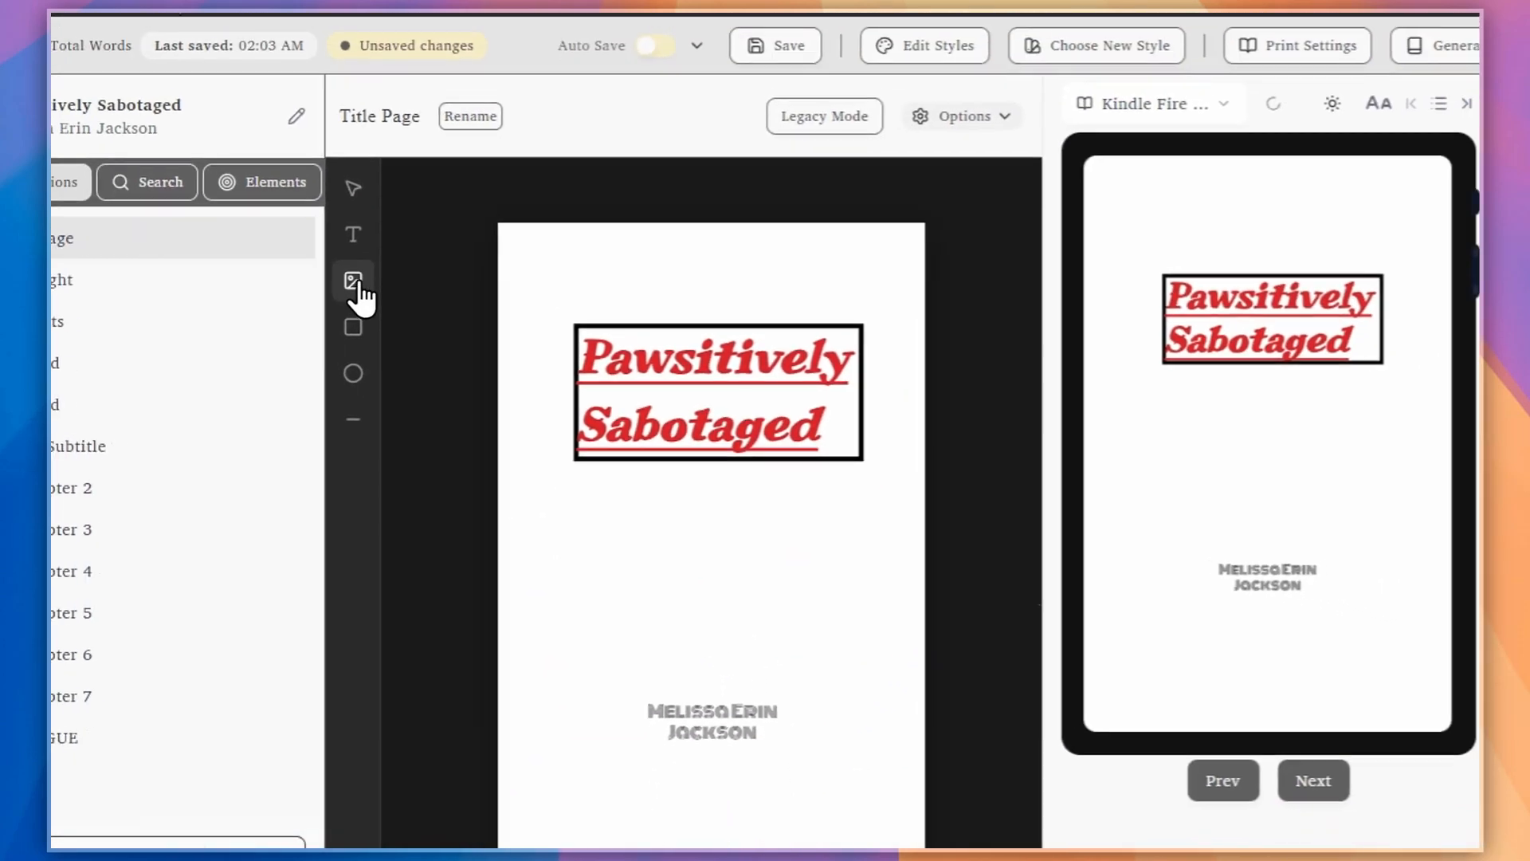
pyautogui.click(84, 144)
pyautogui.click(647, 423)
pyautogui.click(1146, 723)
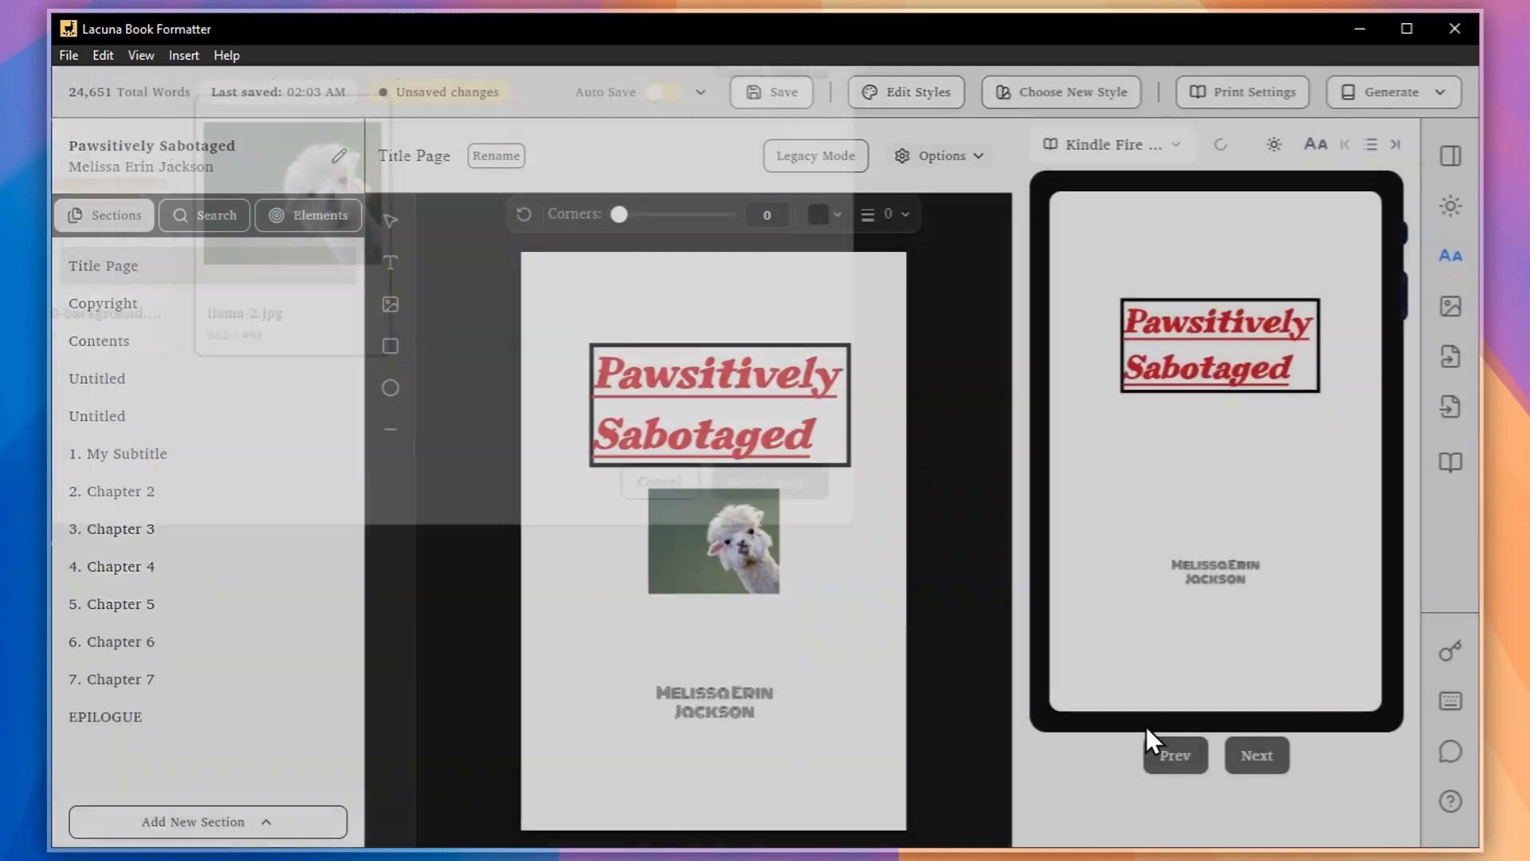
# Move the llama image down so it sits centered between the title and the author name
pyautogui.click(720, 543)
pyautogui.moveTo(721, 543); pyautogui.dragTo(727, 600)
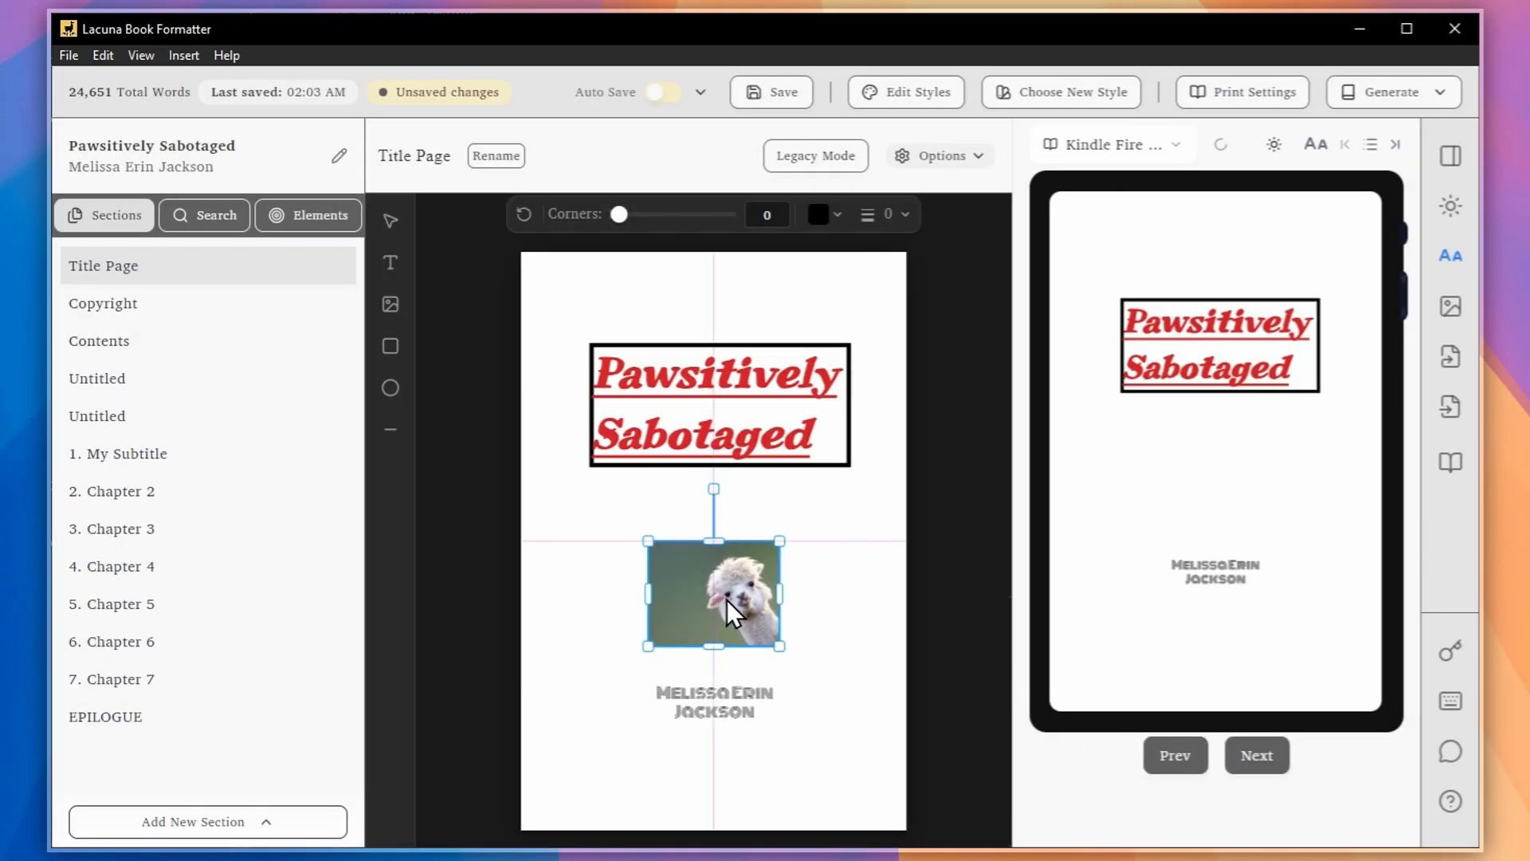
pyautogui.click(781, 533)
pyautogui.click(763, 550)
# Resize the llama image using its corner handles and reposition it centered just below the title
pyautogui.moveTo(780, 541); pyautogui.dragTo(817, 509)
pyautogui.moveTo(907, 372); pyautogui.dragTo(618, 554)
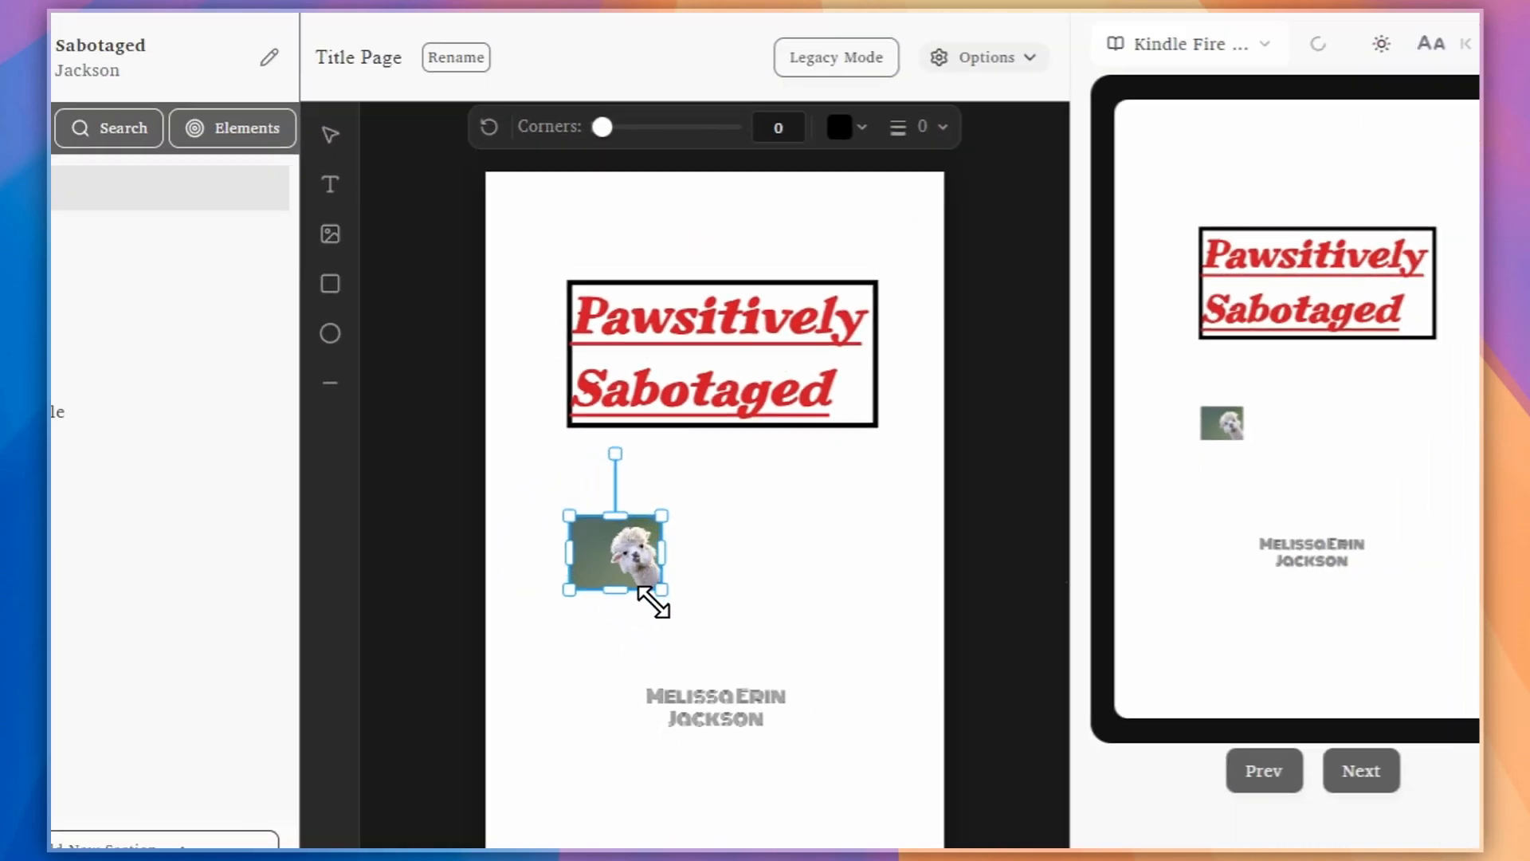
pyautogui.moveTo(654, 602); pyautogui.dragTo(705, 640)
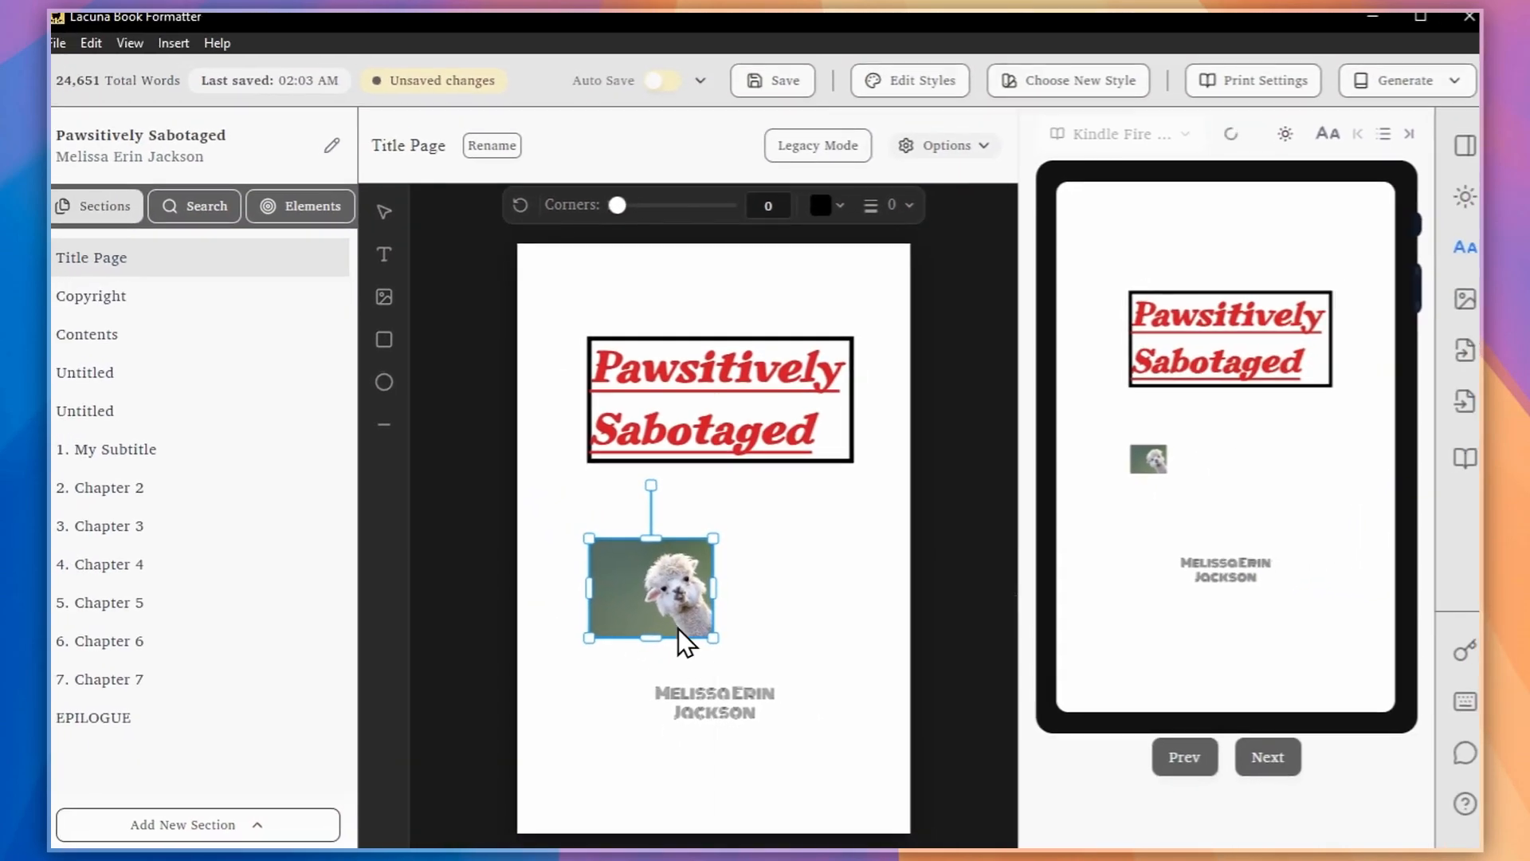
pyautogui.moveTo(649, 567); pyautogui.dragTo(719, 537)
# Enlarge the author name by scaling its text box to a 92 px font size
pyautogui.click(741, 705)
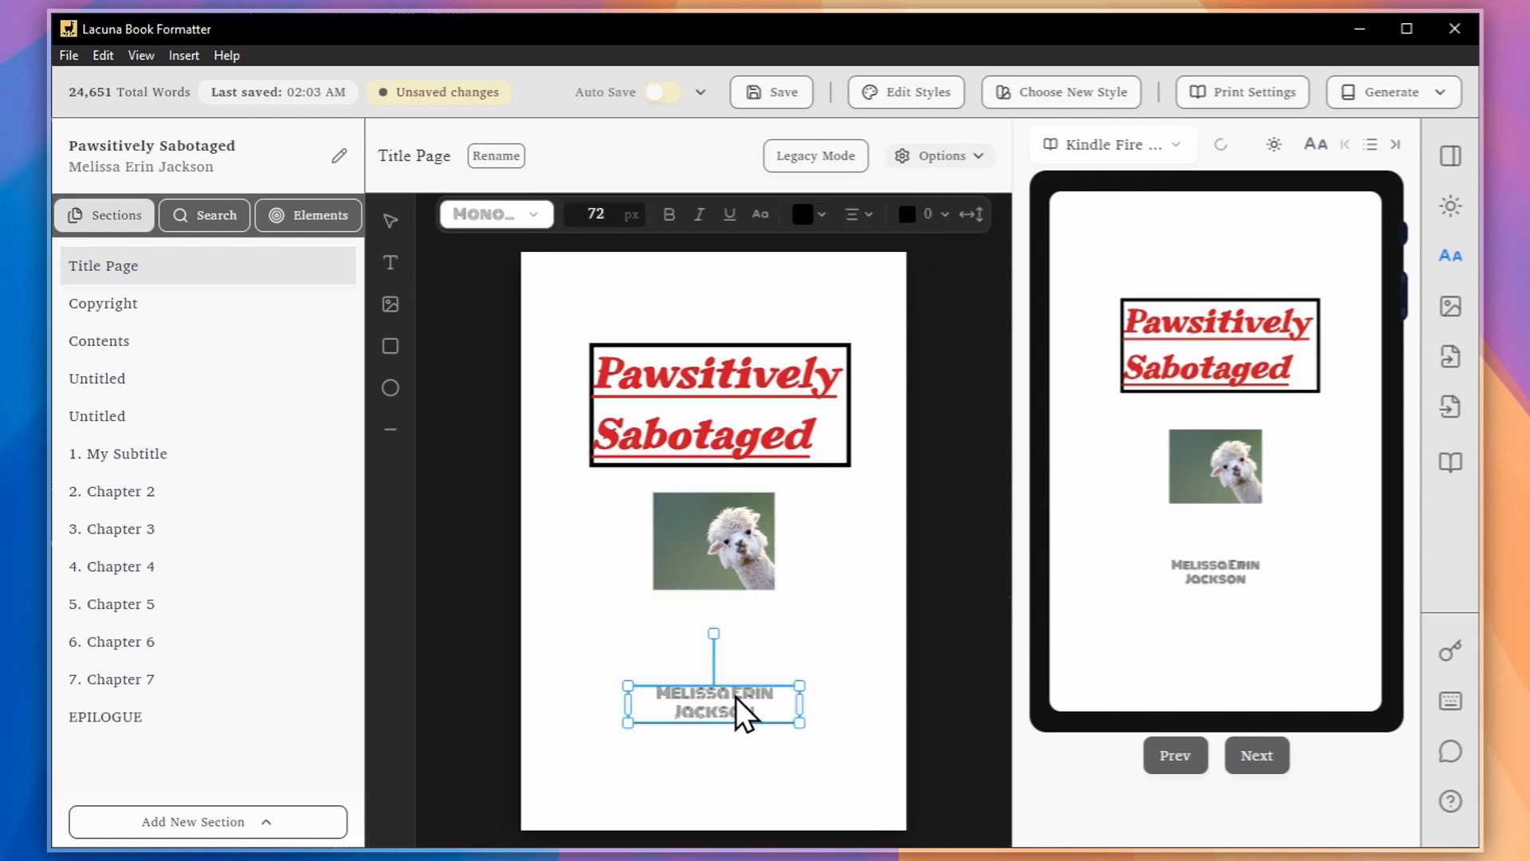
pyautogui.moveTo(794, 715); pyautogui.dragTo(834, 763)
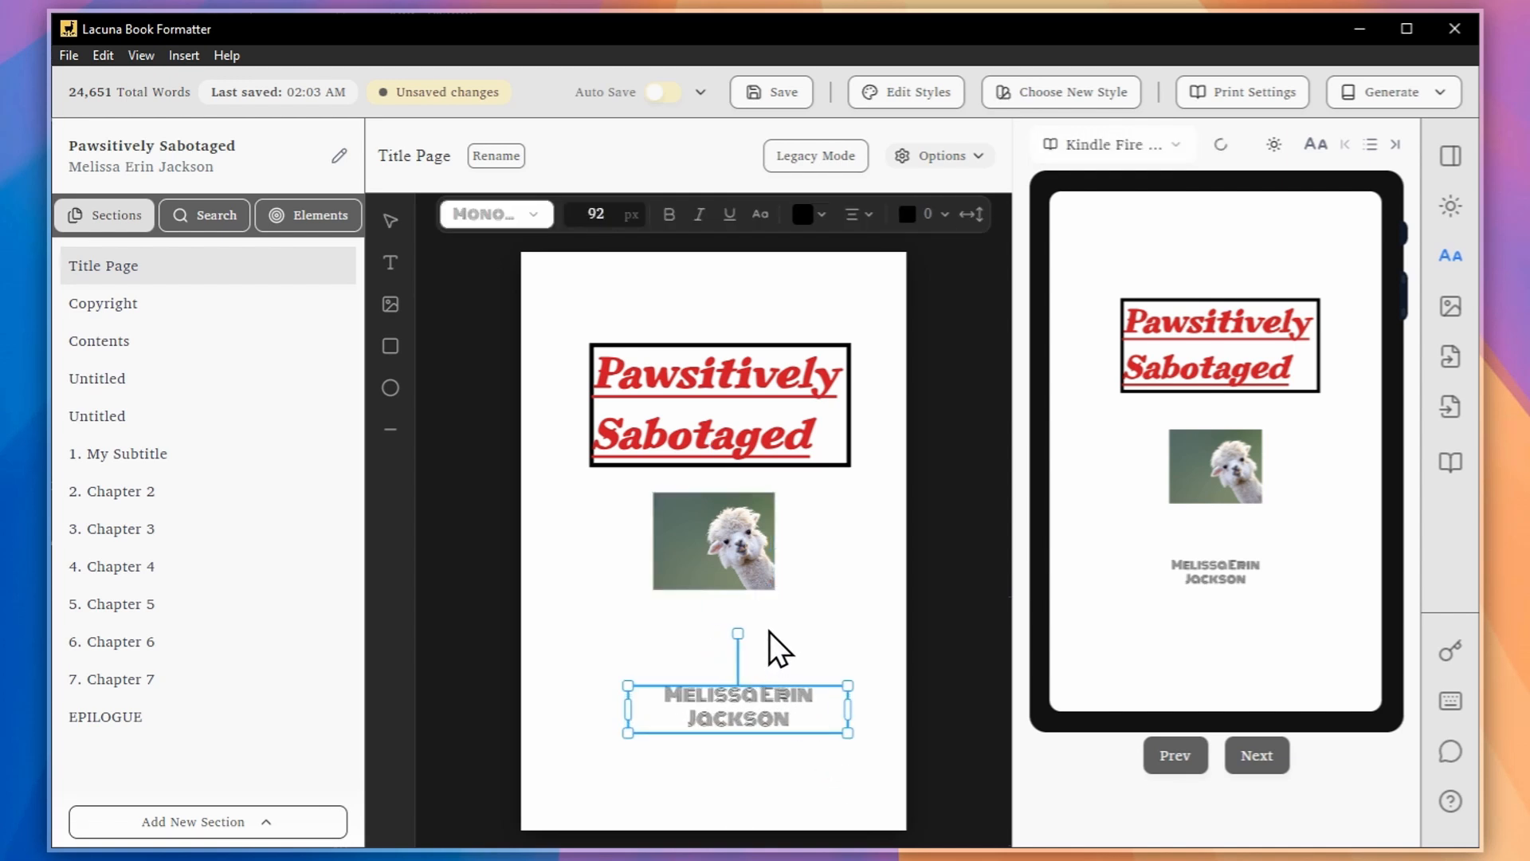
pyautogui.click(803, 596)
# Undo the author name's scaling and the recent resizing and moving of the llama image
pyautogui.hotkey('ctrl', 'z')
pyautogui.hotkey('ctrl', 'z')
pyautogui.hotkey('ctrl', 'z')
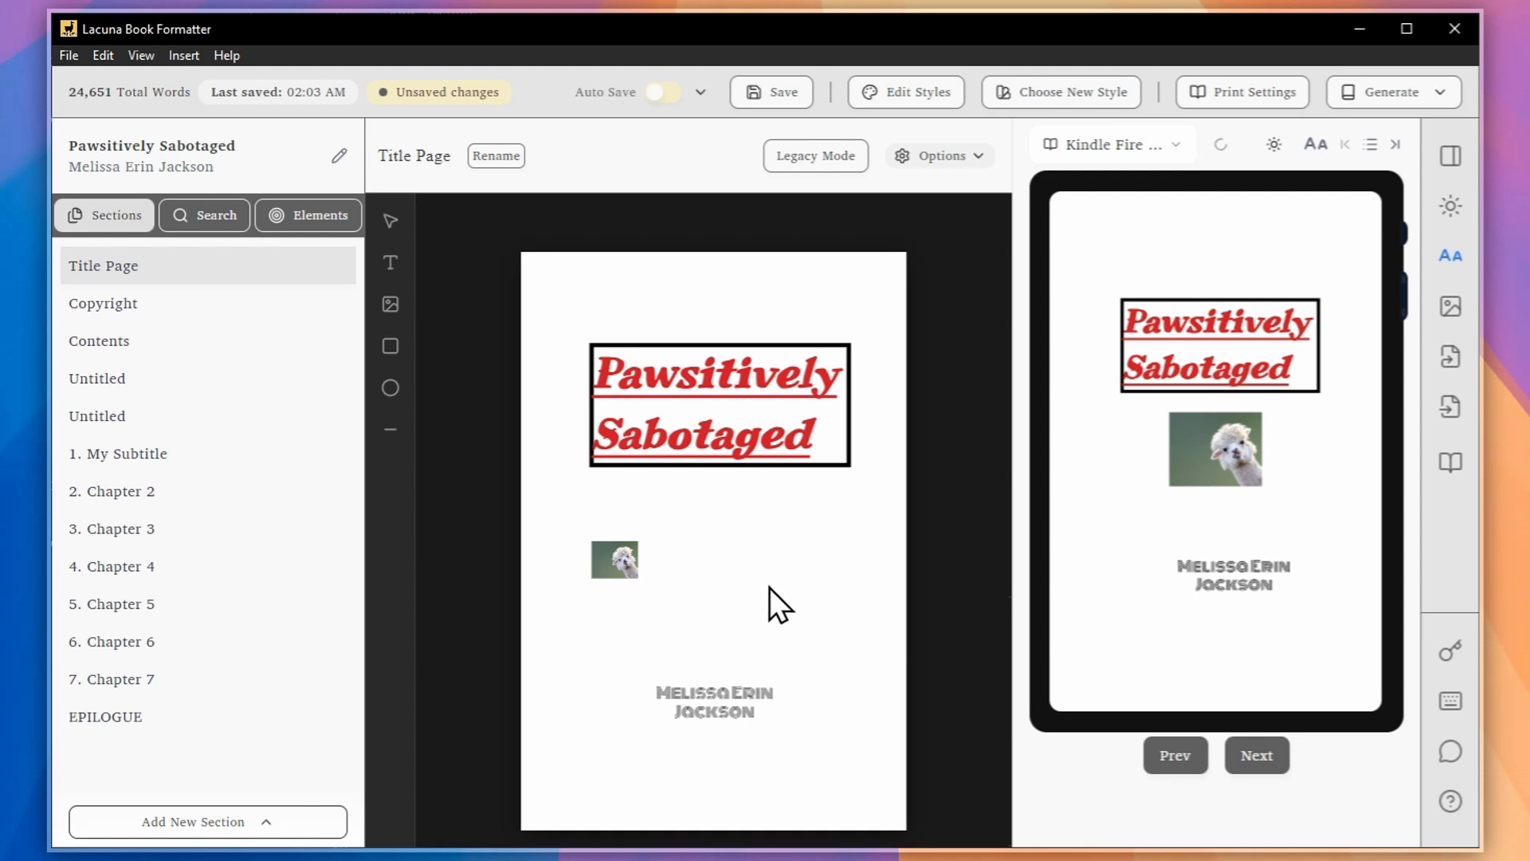
pyautogui.hotkey('ctrl', 'y')
pyautogui.hotkey('ctrl', 'y')
# Rotate the author name clockwise to a diagonal angle
pyautogui.click(714, 430)
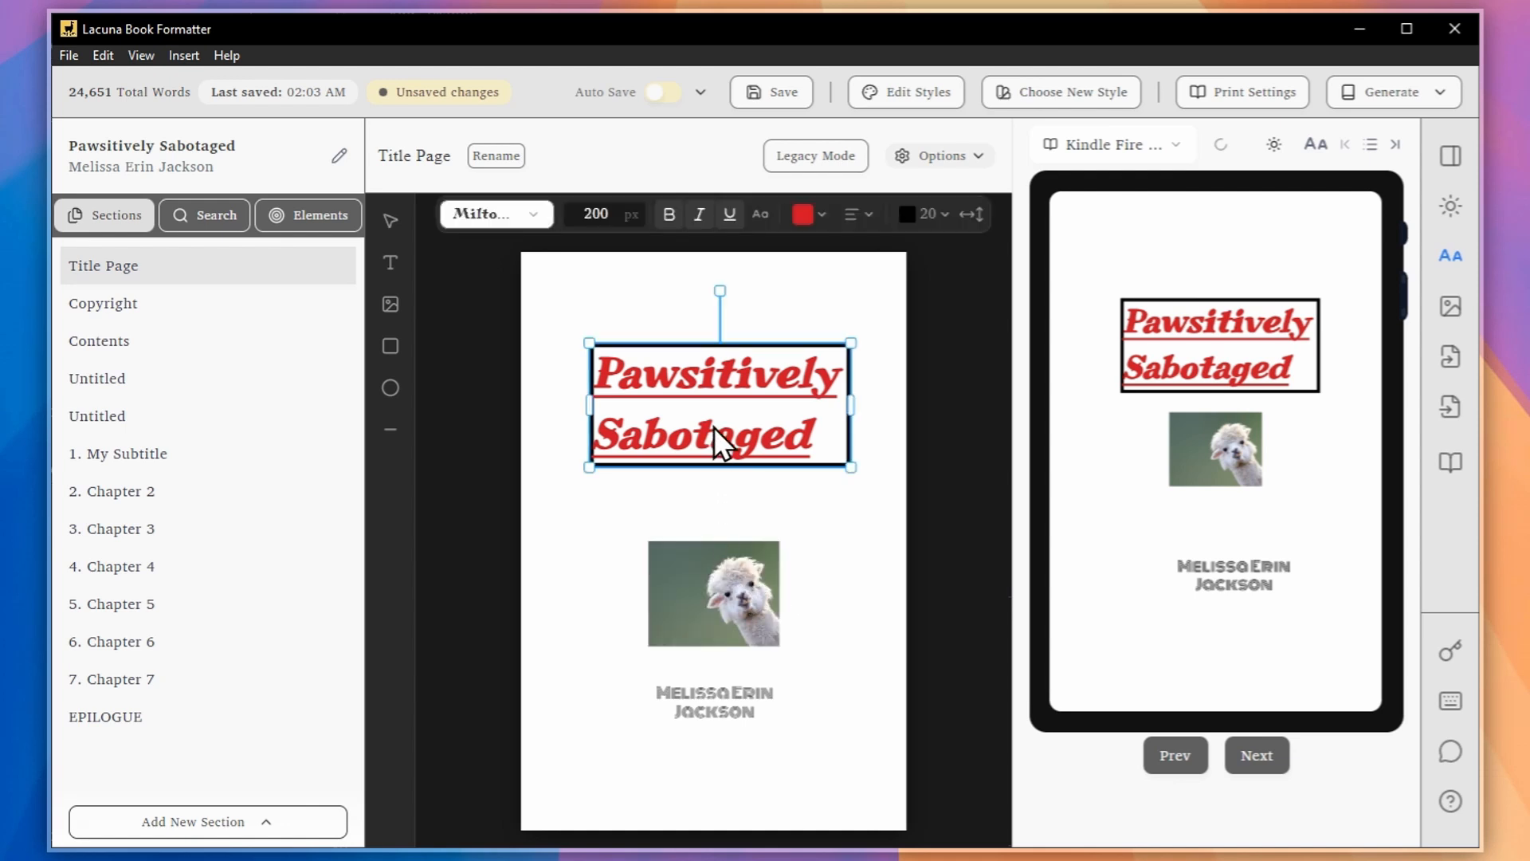
pyautogui.click(727, 705)
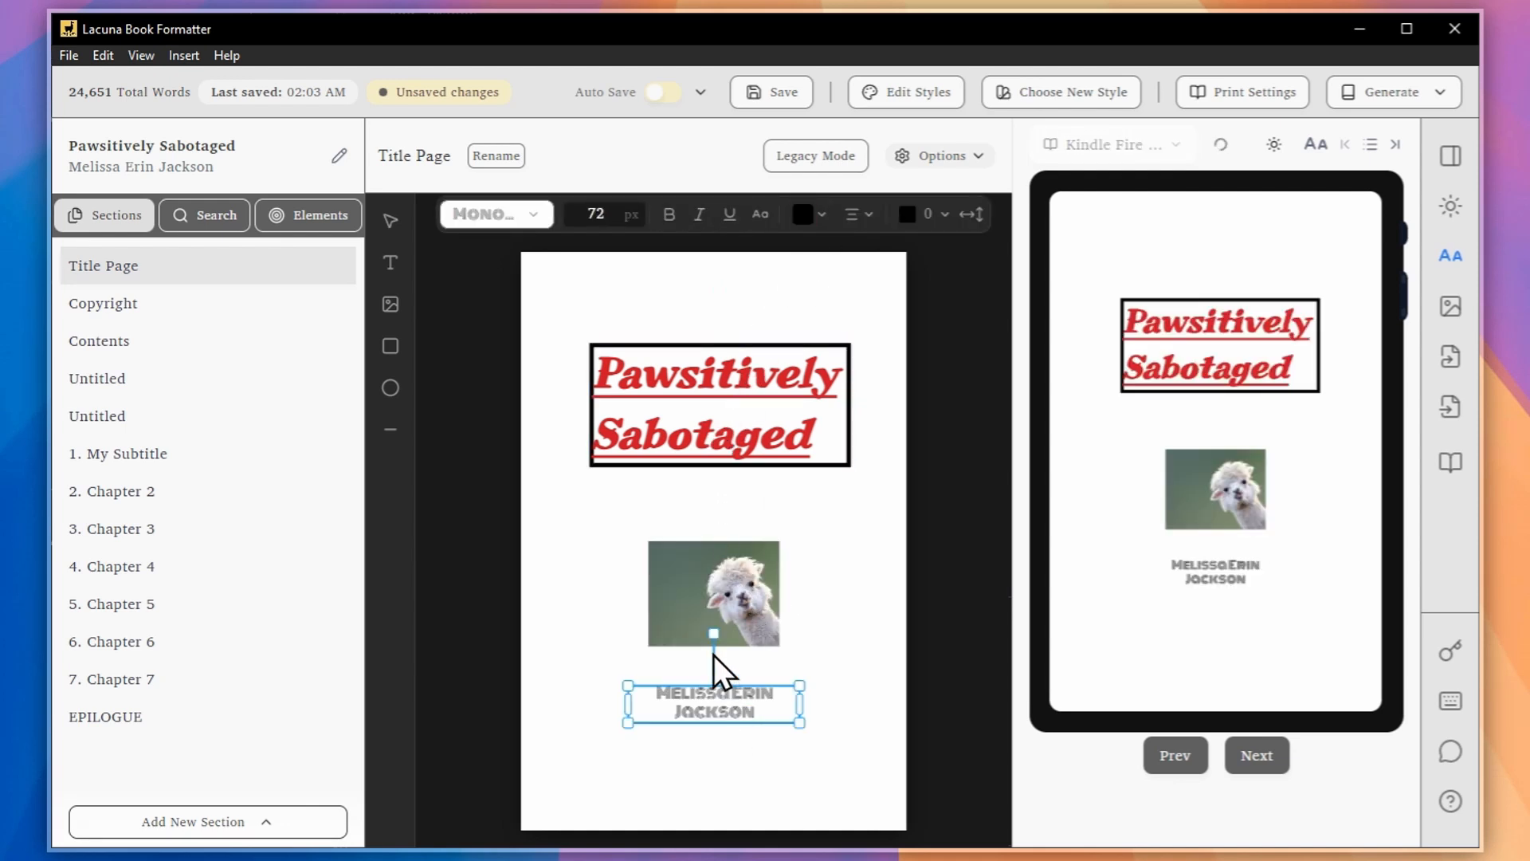
pyautogui.moveTo(717, 633); pyautogui.dragTo(757, 626)
# Shift the llama image toward the page's right side and tilt it counterclockwise
pyautogui.click(752, 566)
pyautogui.moveTo(753, 566); pyautogui.dragTo(778, 566)
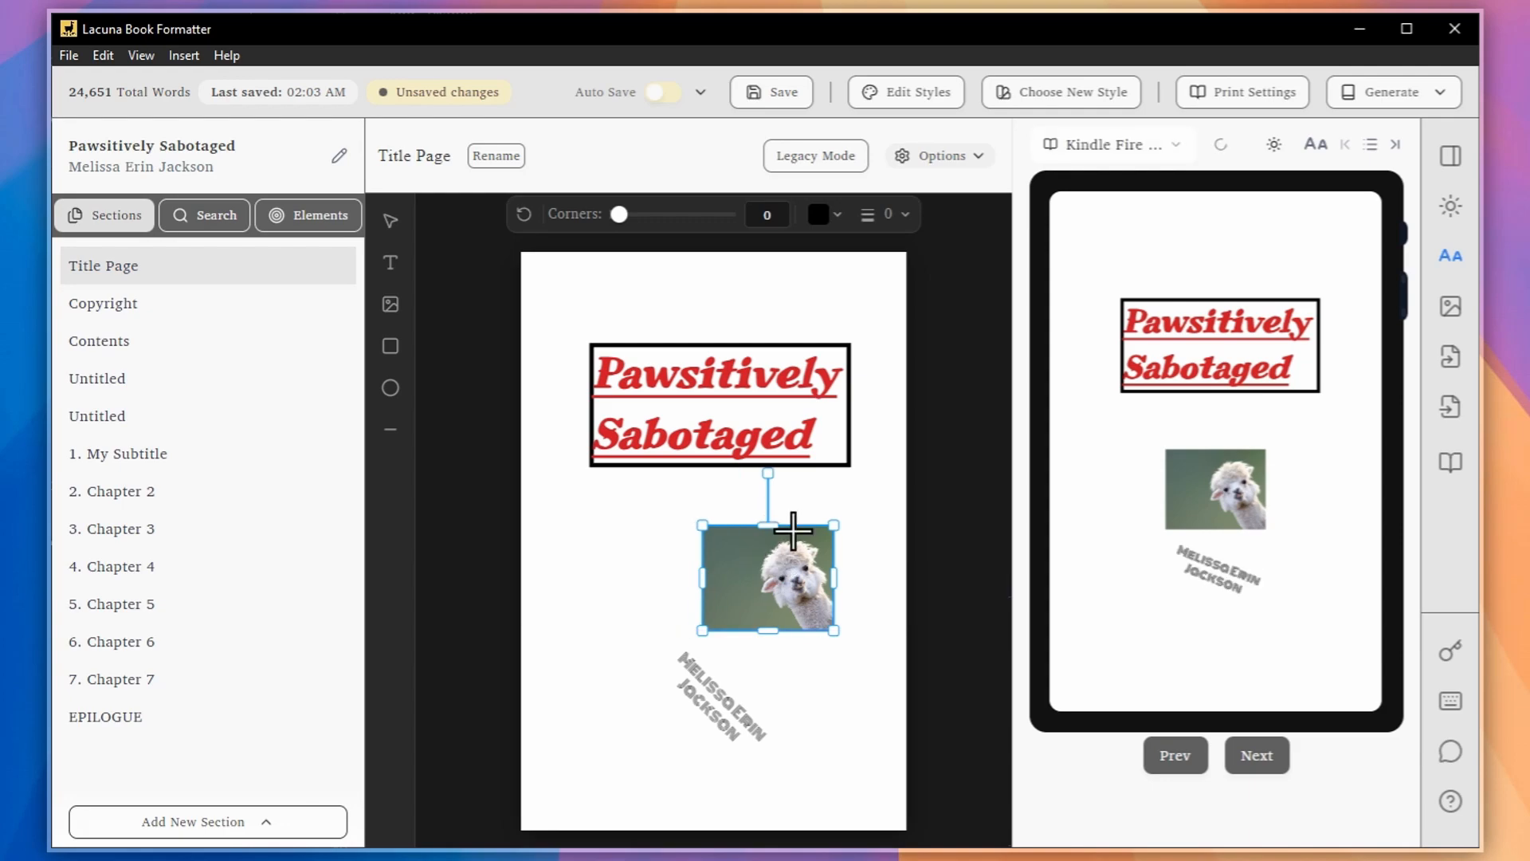
pyautogui.moveTo(770, 475); pyautogui.dragTo(744, 509)
# Reset the title page's designer to its default layout and confirm the reset
pyautogui.click(917, 149)
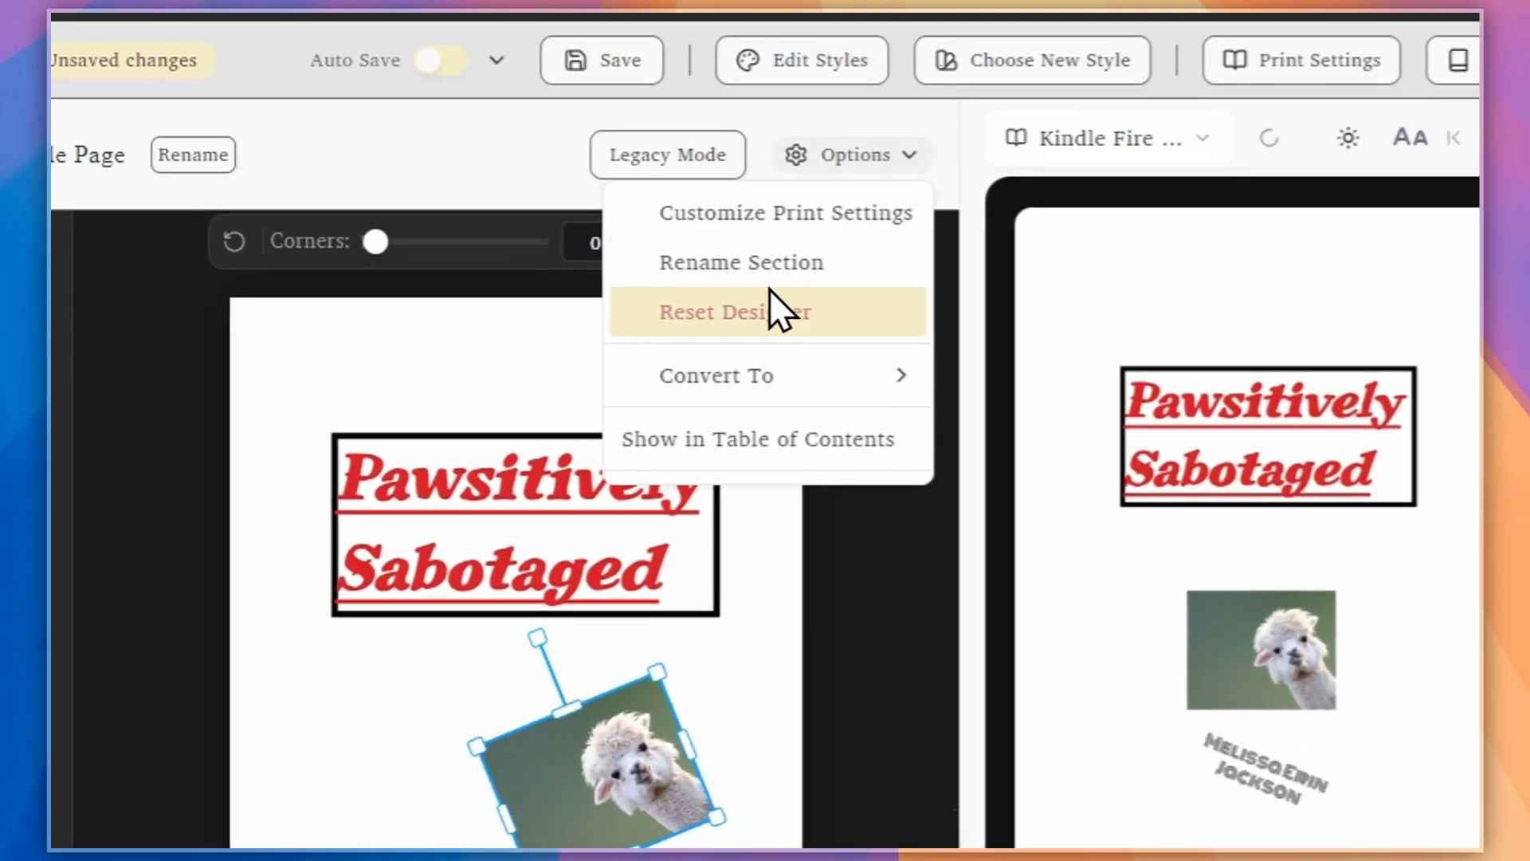
pyautogui.click(789, 304)
pyautogui.click(847, 690)
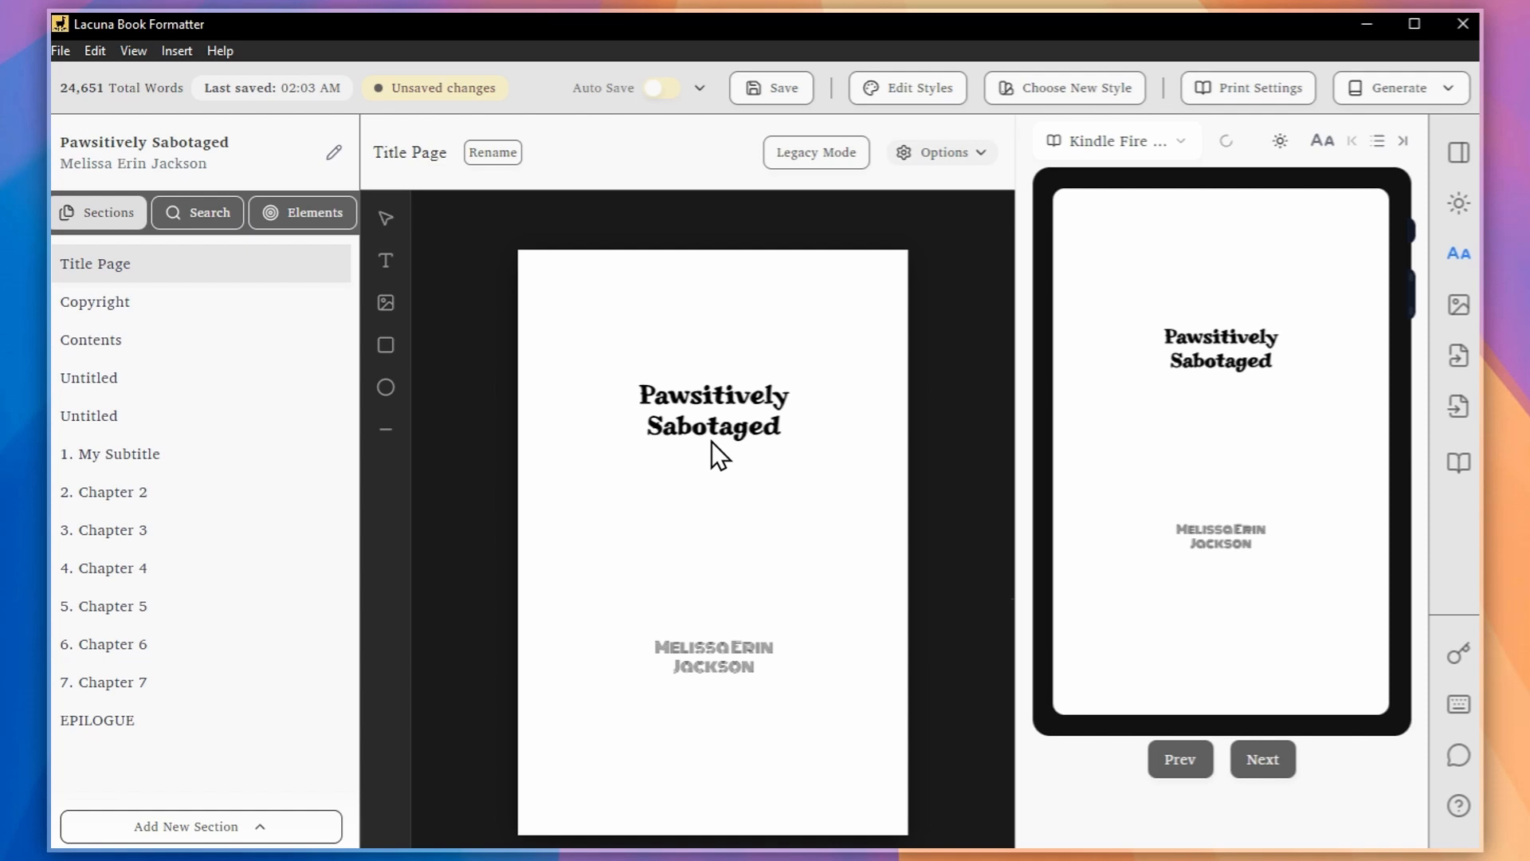
# Set the book title's font size to 225 px and change its font to Open Sans
pyautogui.click(691, 413)
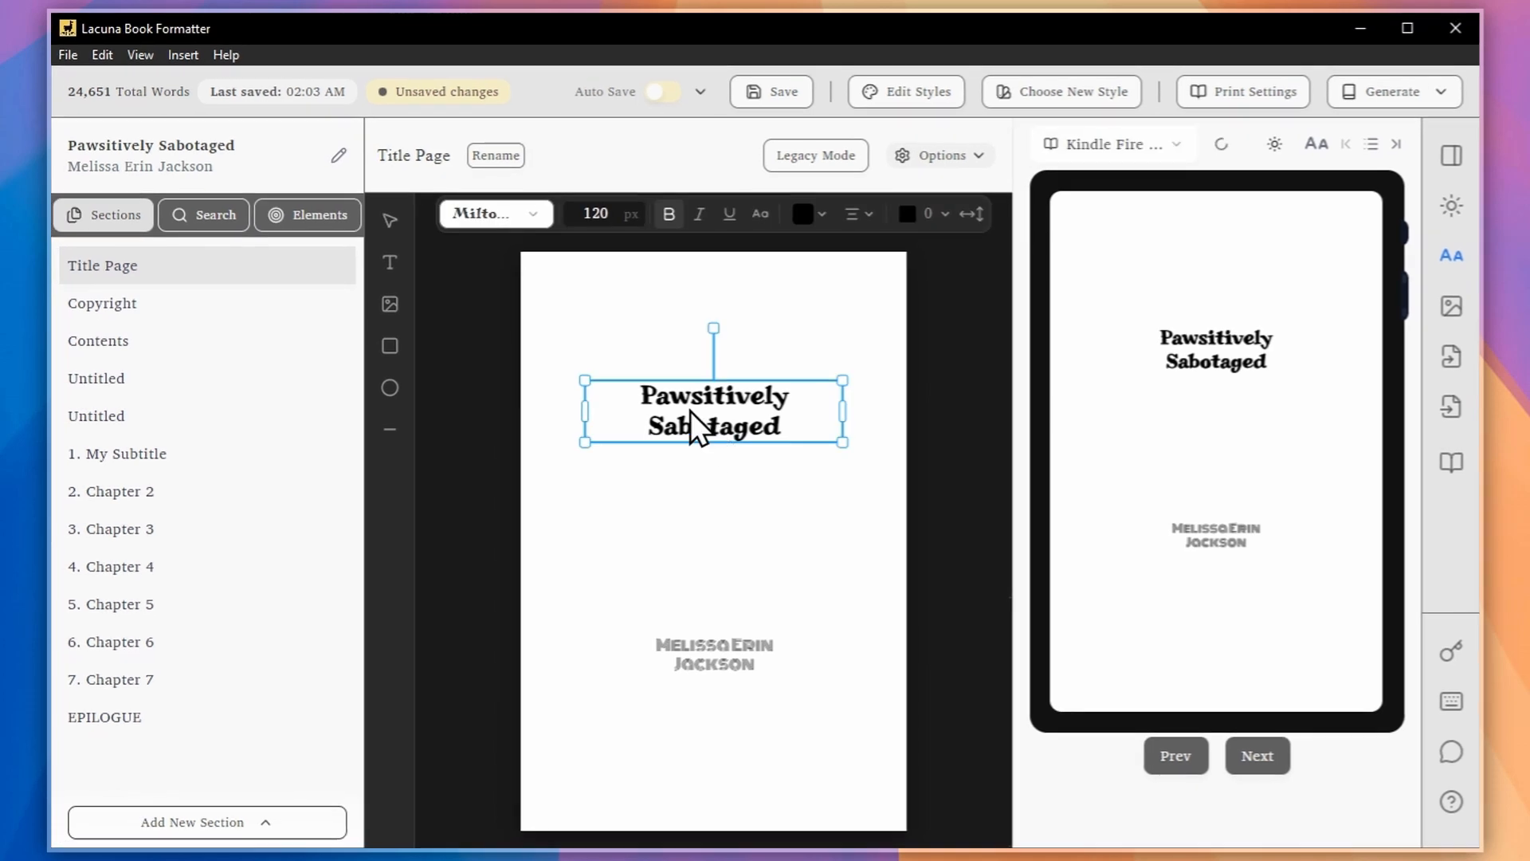
pyautogui.doubleClick(619, 214)
pyautogui.press('BackSpace')
pyautogui.write('225')
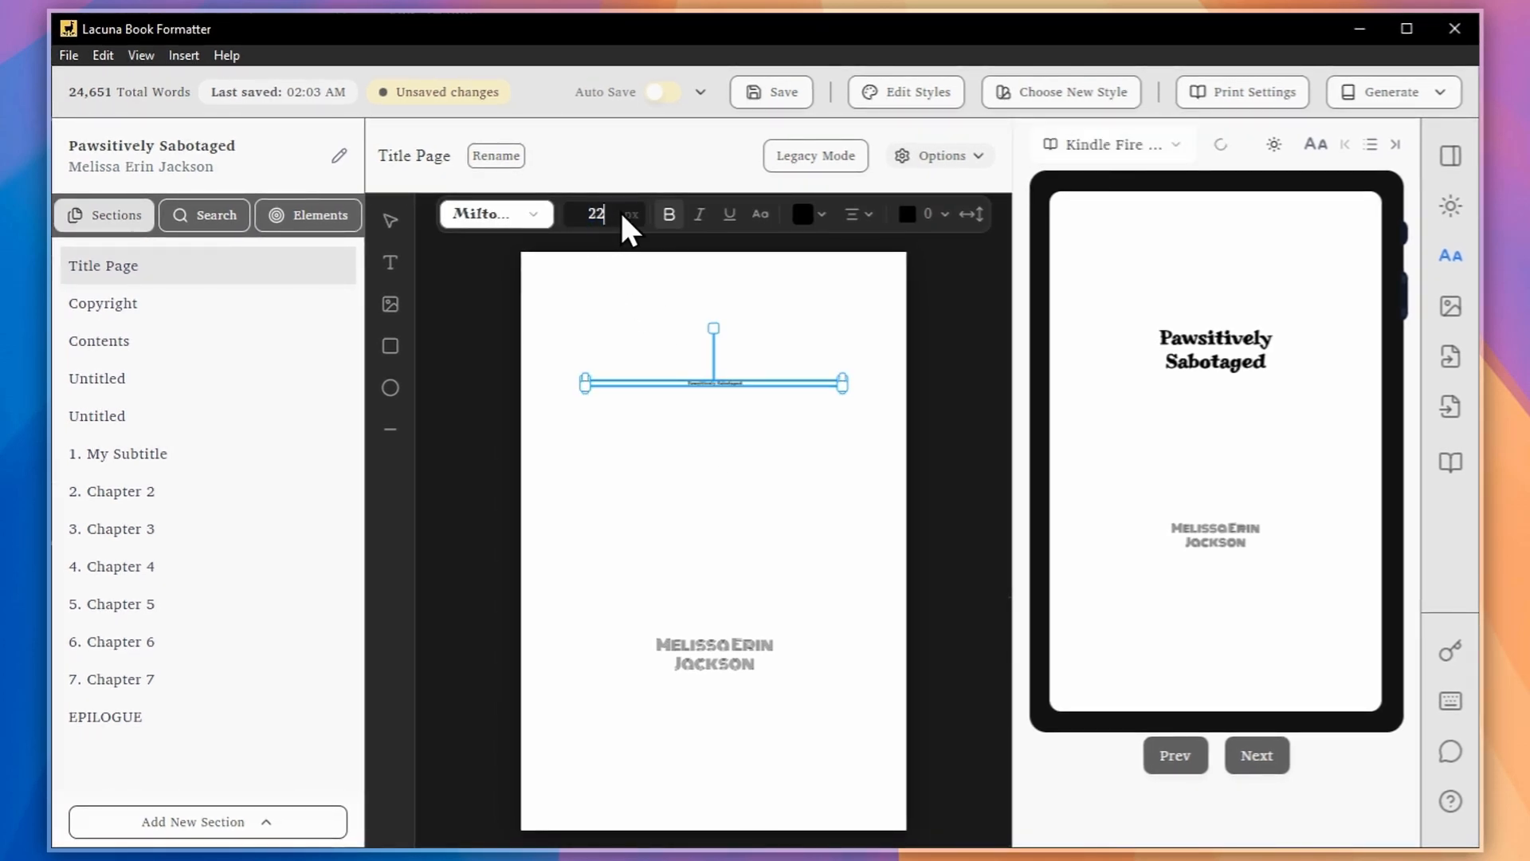
pyautogui.click(519, 214)
pyautogui.scroll(-5, 545, 423)
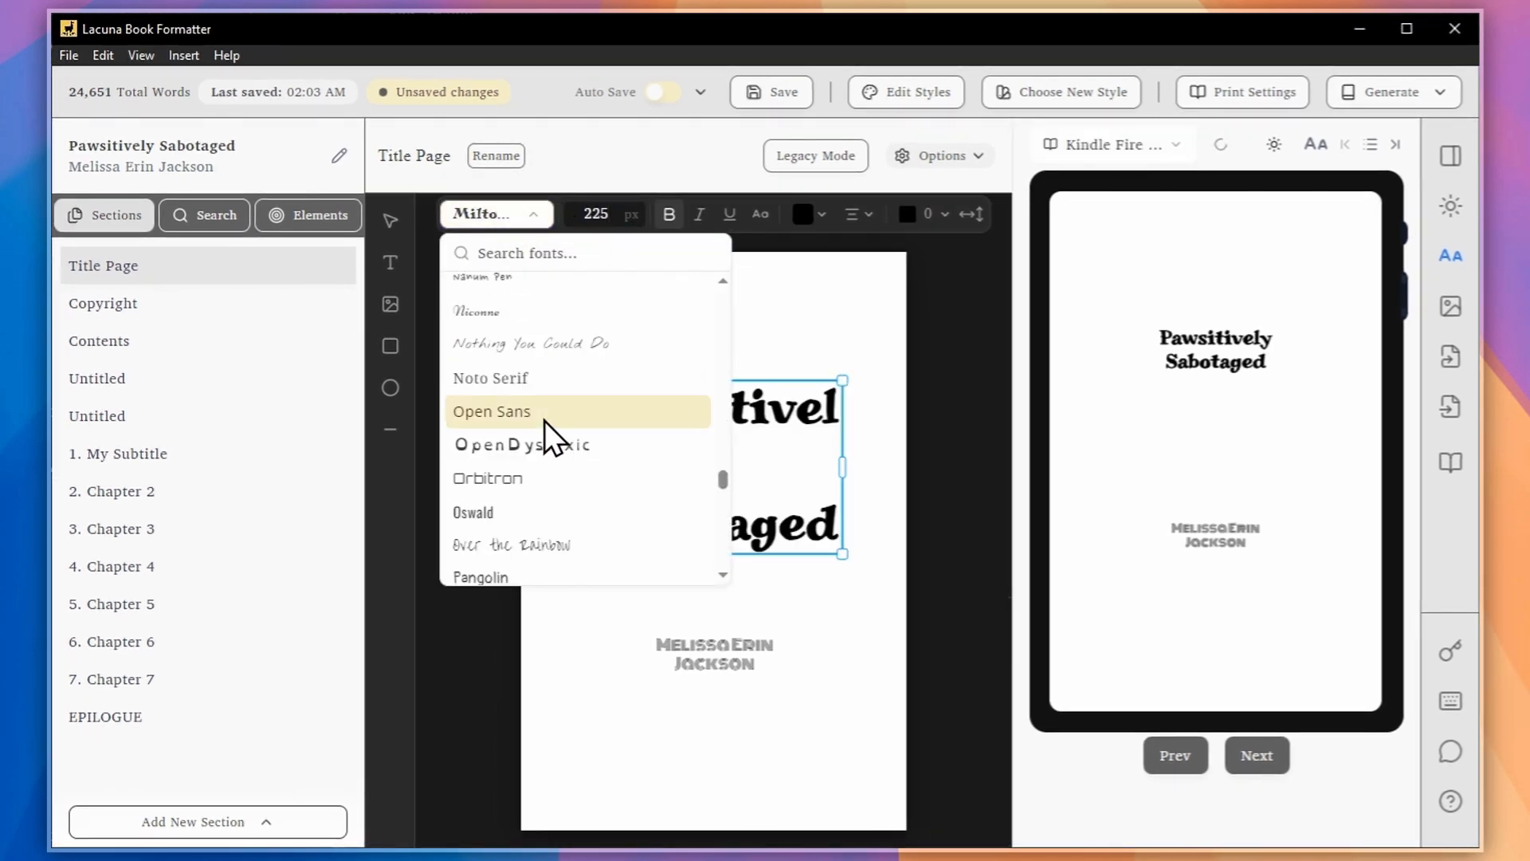
pyautogui.click(540, 413)
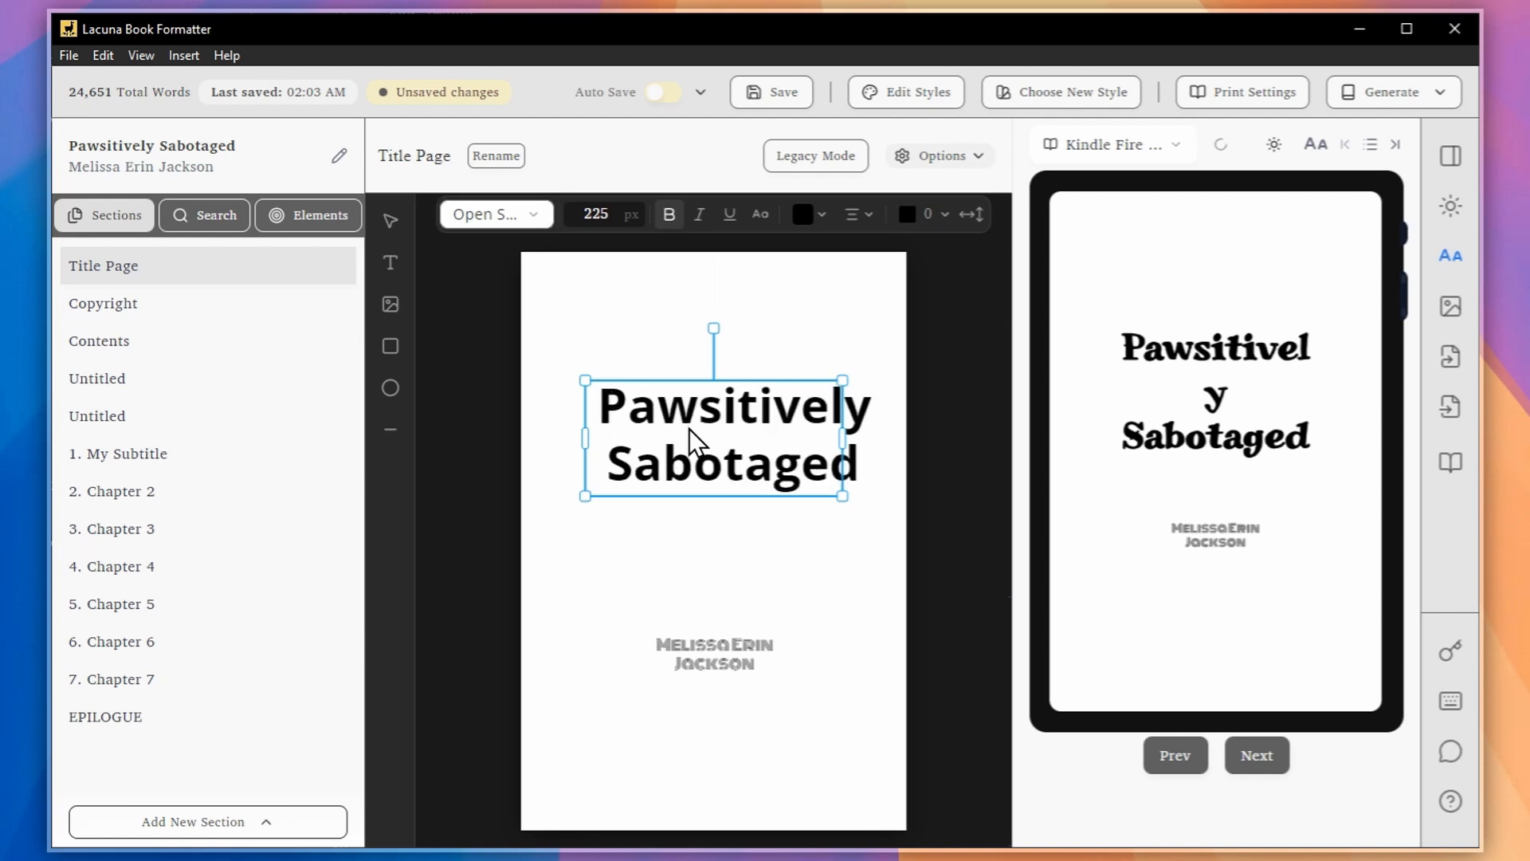
# Move the book title higher and enlarge it, widening its text box so each word fits on one line
pyautogui.moveTo(689, 429); pyautogui.dragTo(671, 371)
pyautogui.moveTo(822, 431); pyautogui.dragTo(883, 432)
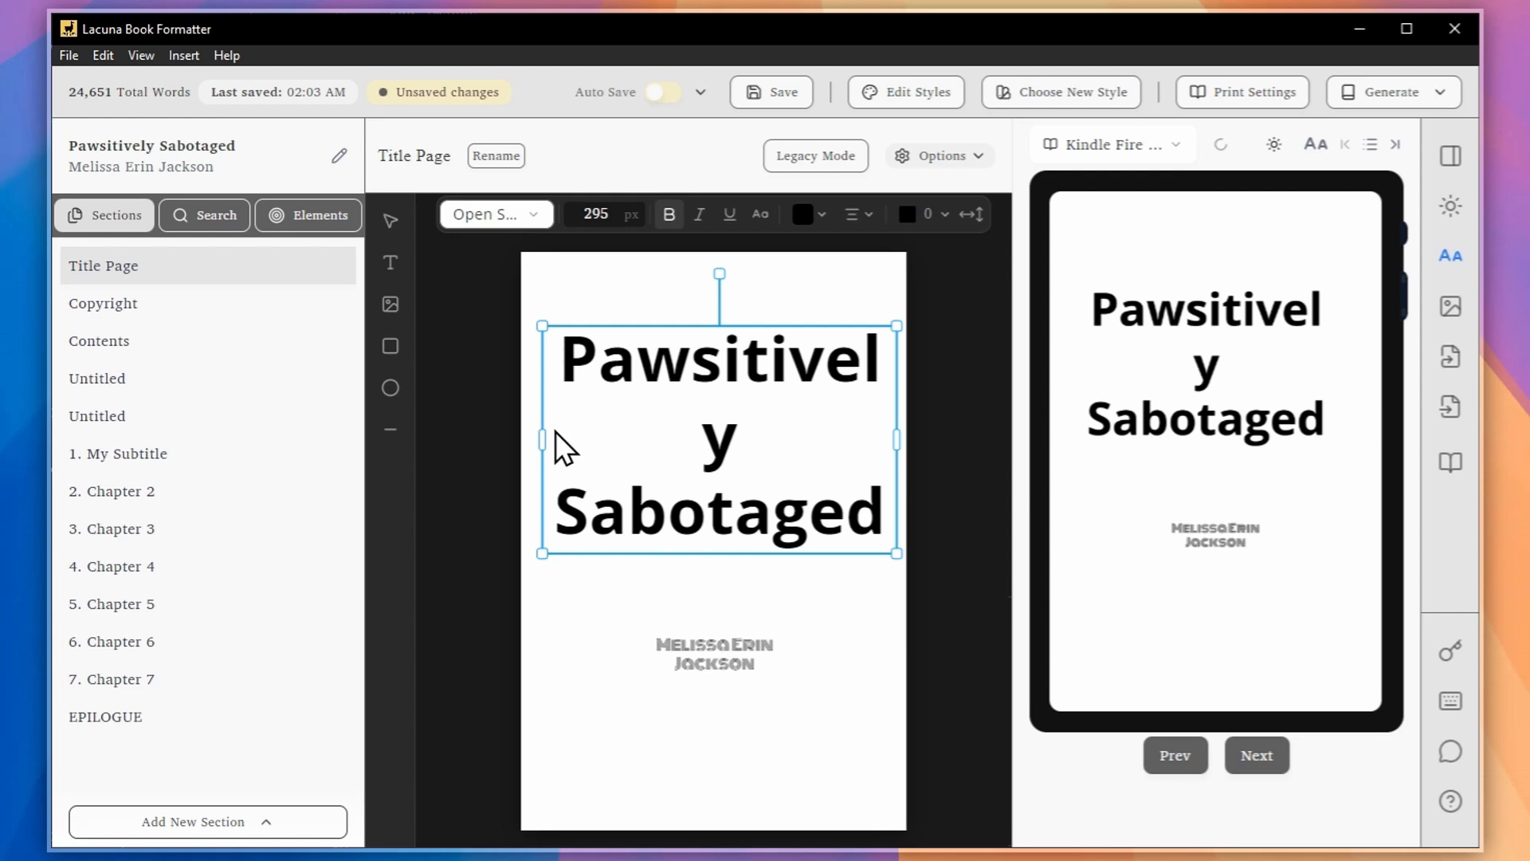
pyautogui.moveTo(543, 436); pyautogui.dragTo(587, 430)
# Move the author name down toward the bottom of the title page
pyautogui.click(698, 558)
pyautogui.click(691, 654)
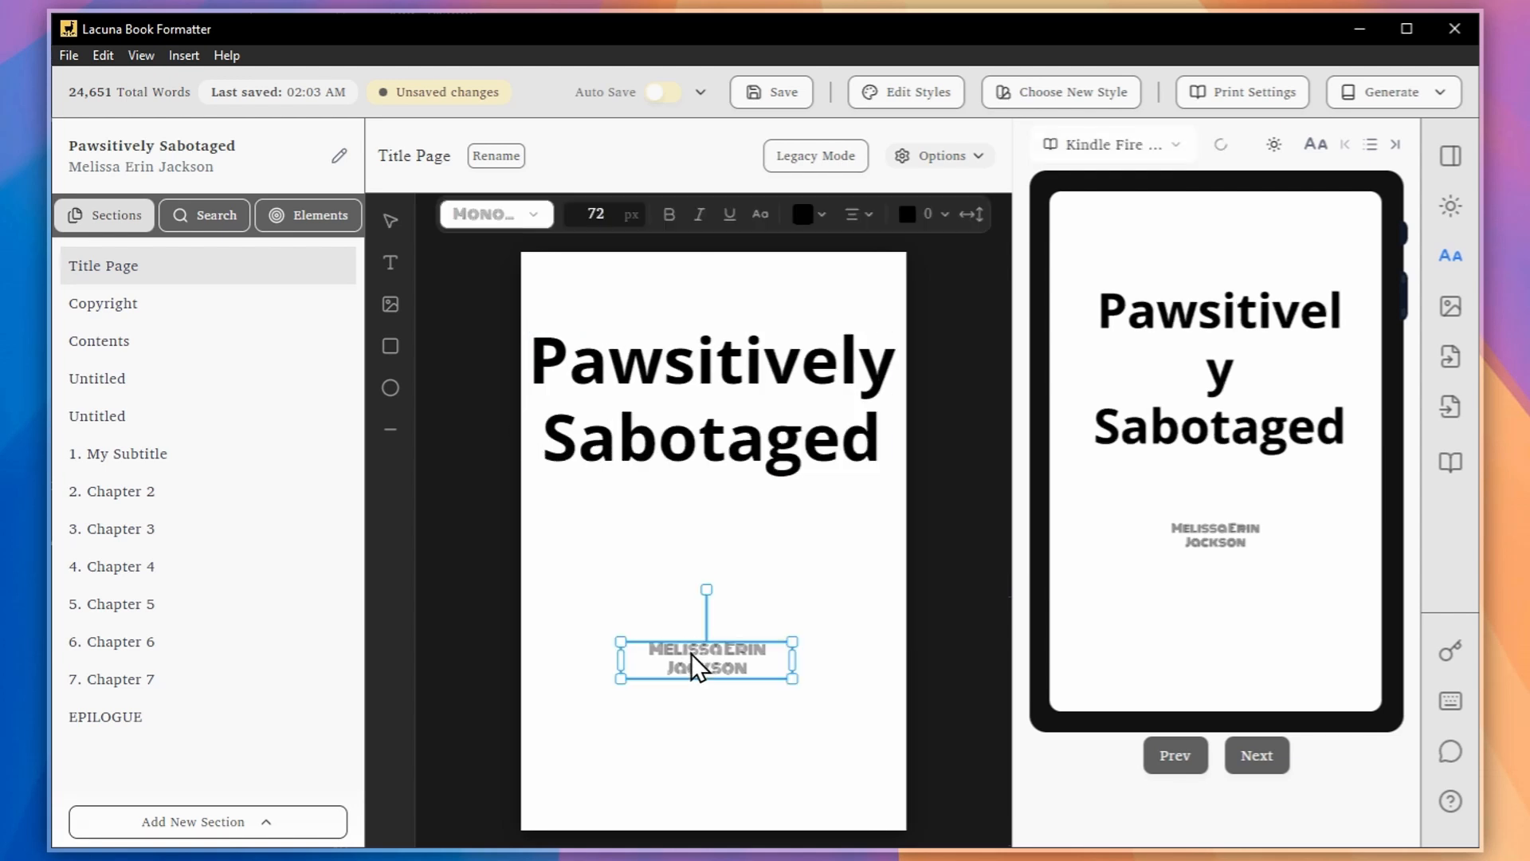
pyautogui.moveTo(690, 654); pyautogui.dragTo(704, 743)
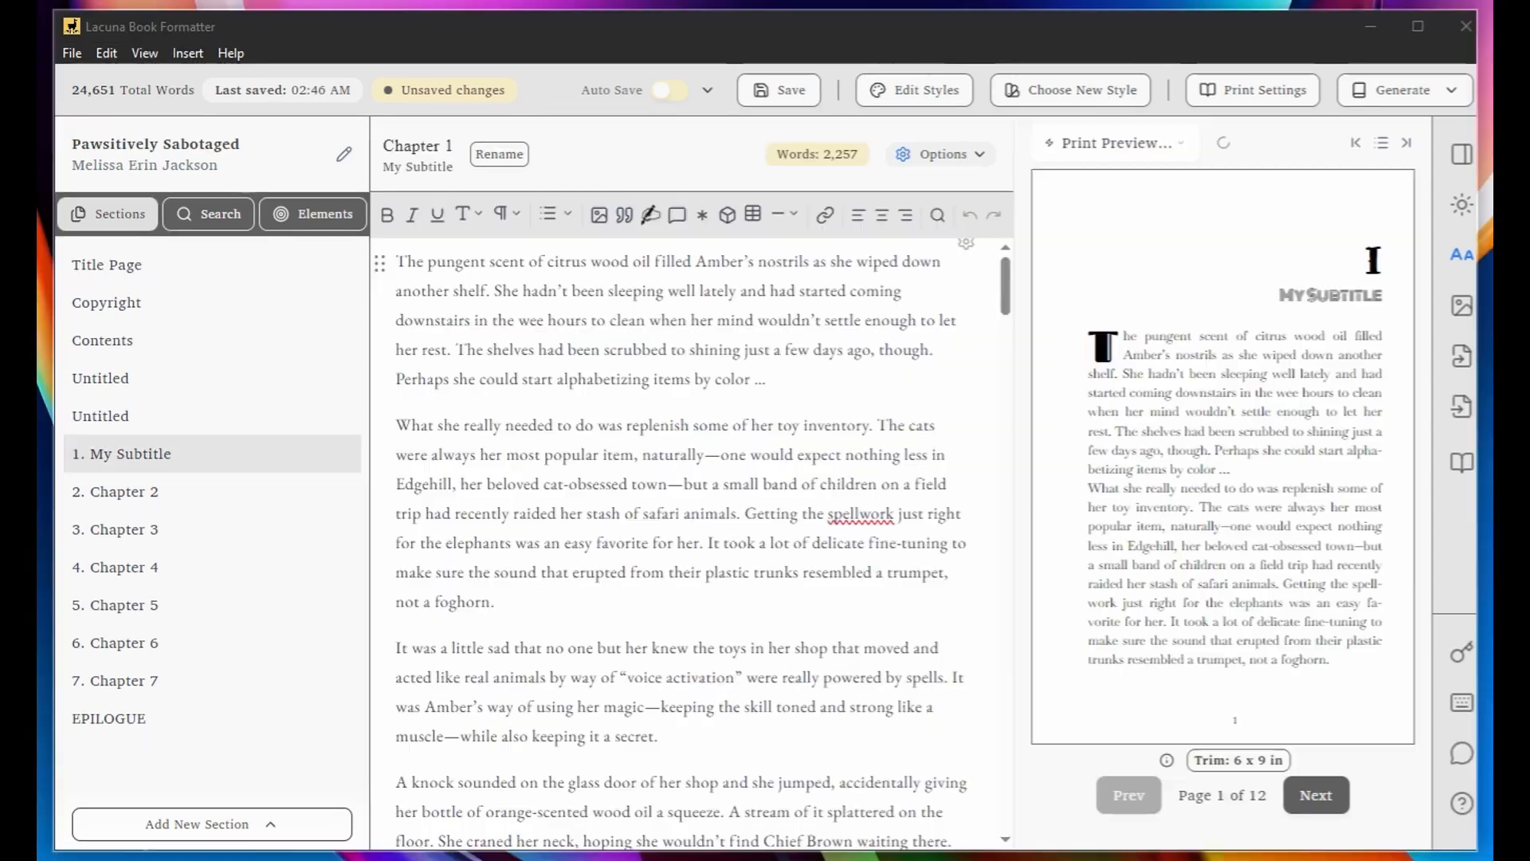
# Add the existing project image llama-2.jpg as the background of page 1 in Chapter 1's custom print settings
pyautogui.click(929, 156)
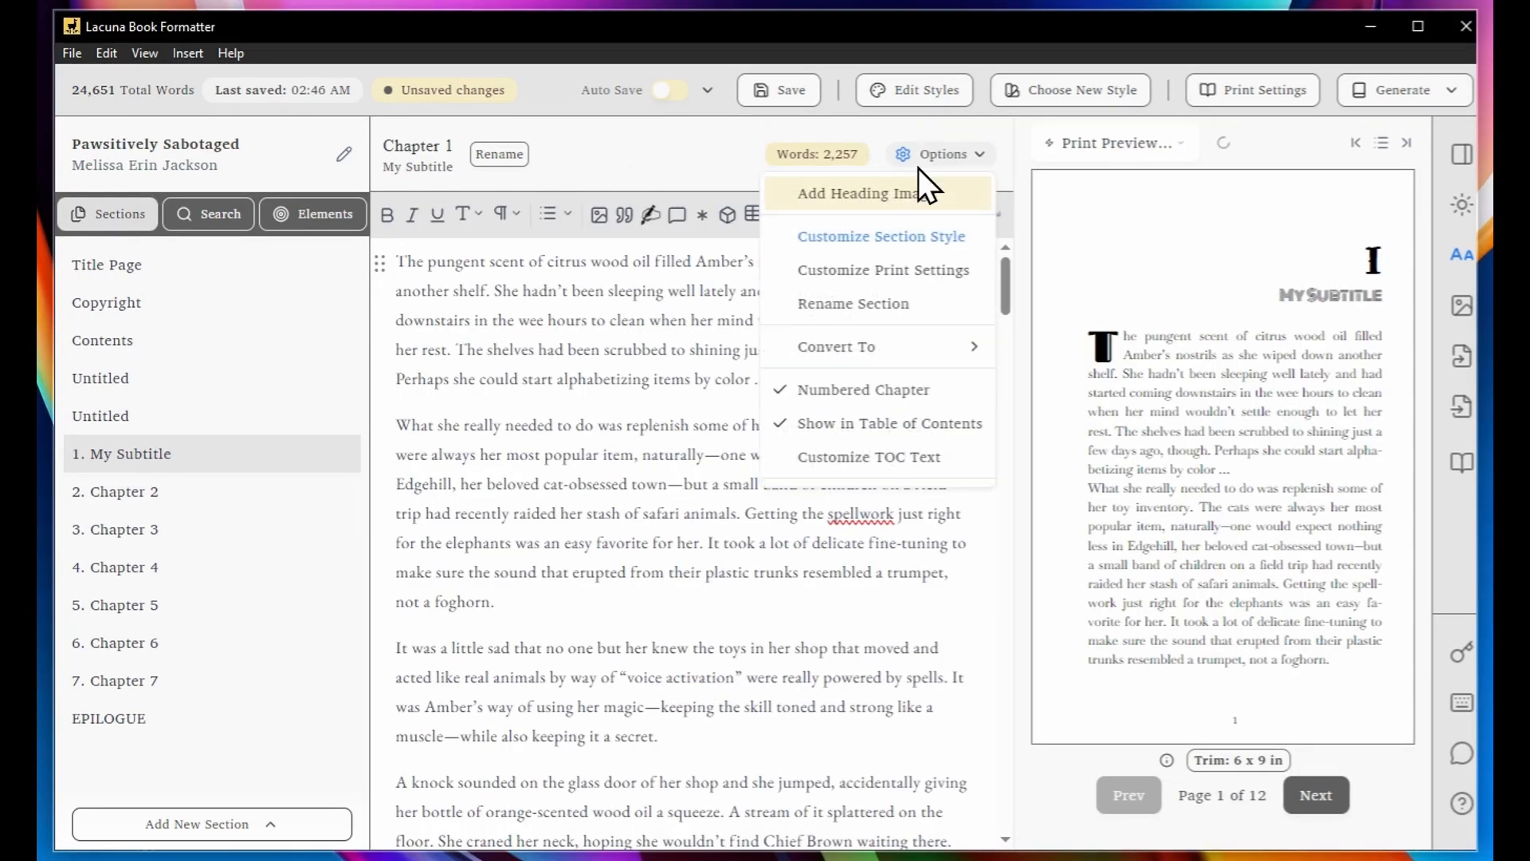
pyautogui.click(882, 266)
pyautogui.click(213, 439)
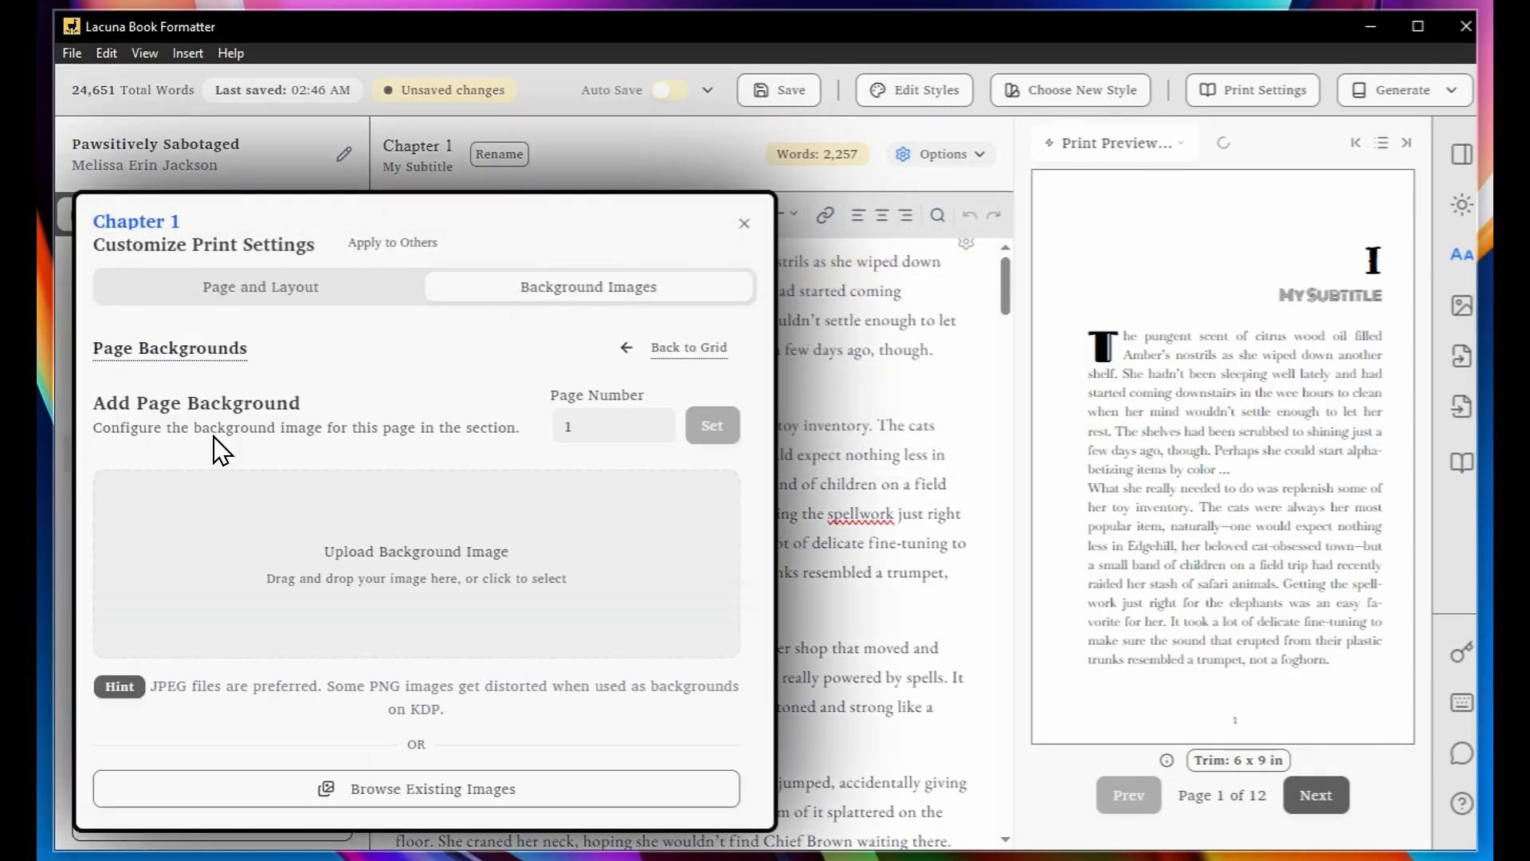
pyautogui.click(369, 789)
pyautogui.click(629, 650)
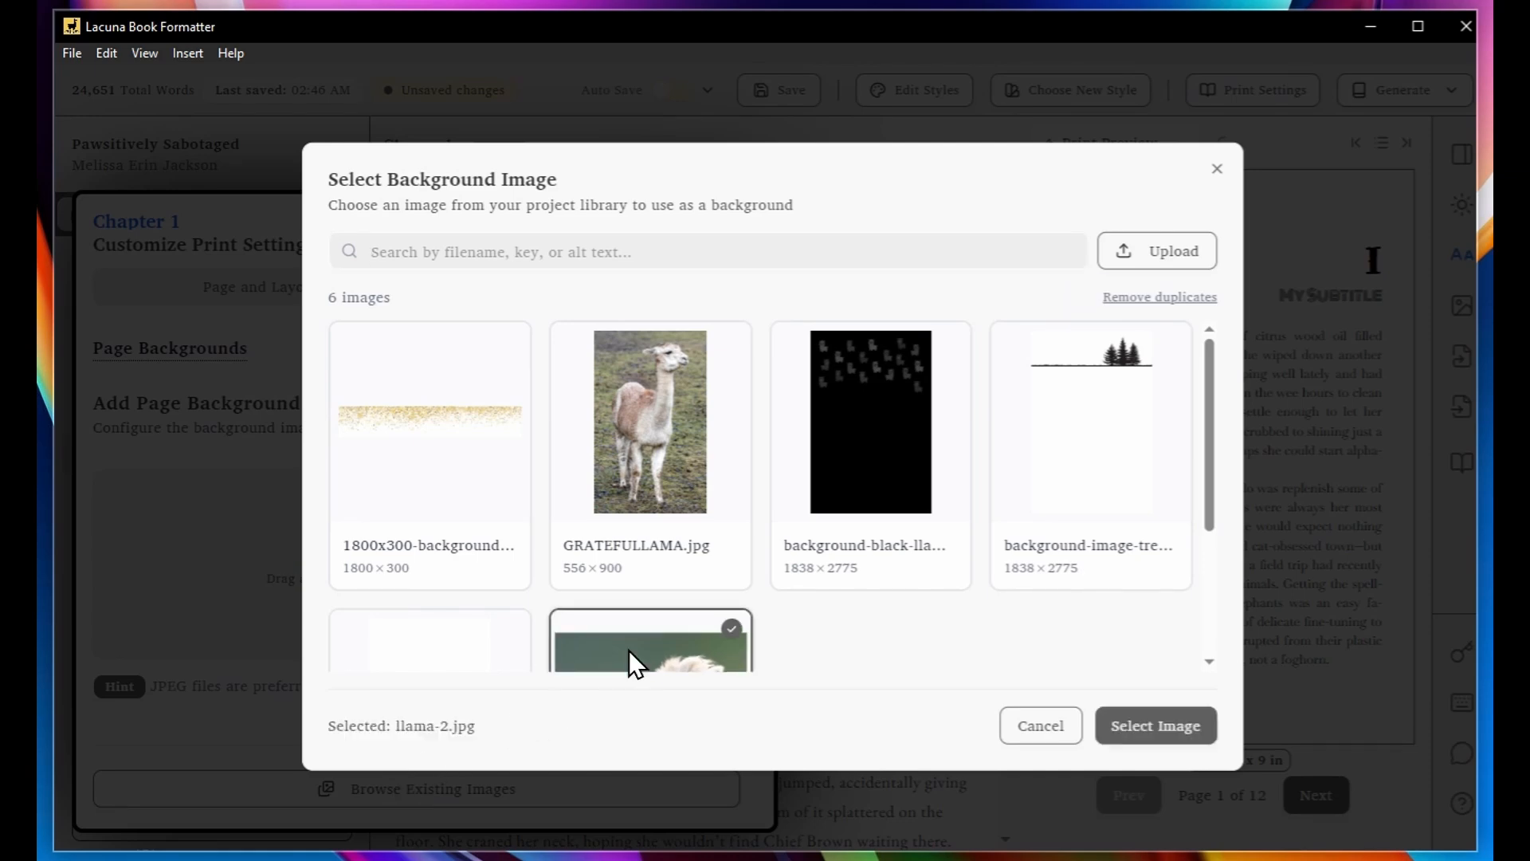
pyautogui.click(1100, 717)
# Try the Cover and Fill types on the full-bleed llama background
pyautogui.scroll(-5, 686, 568)
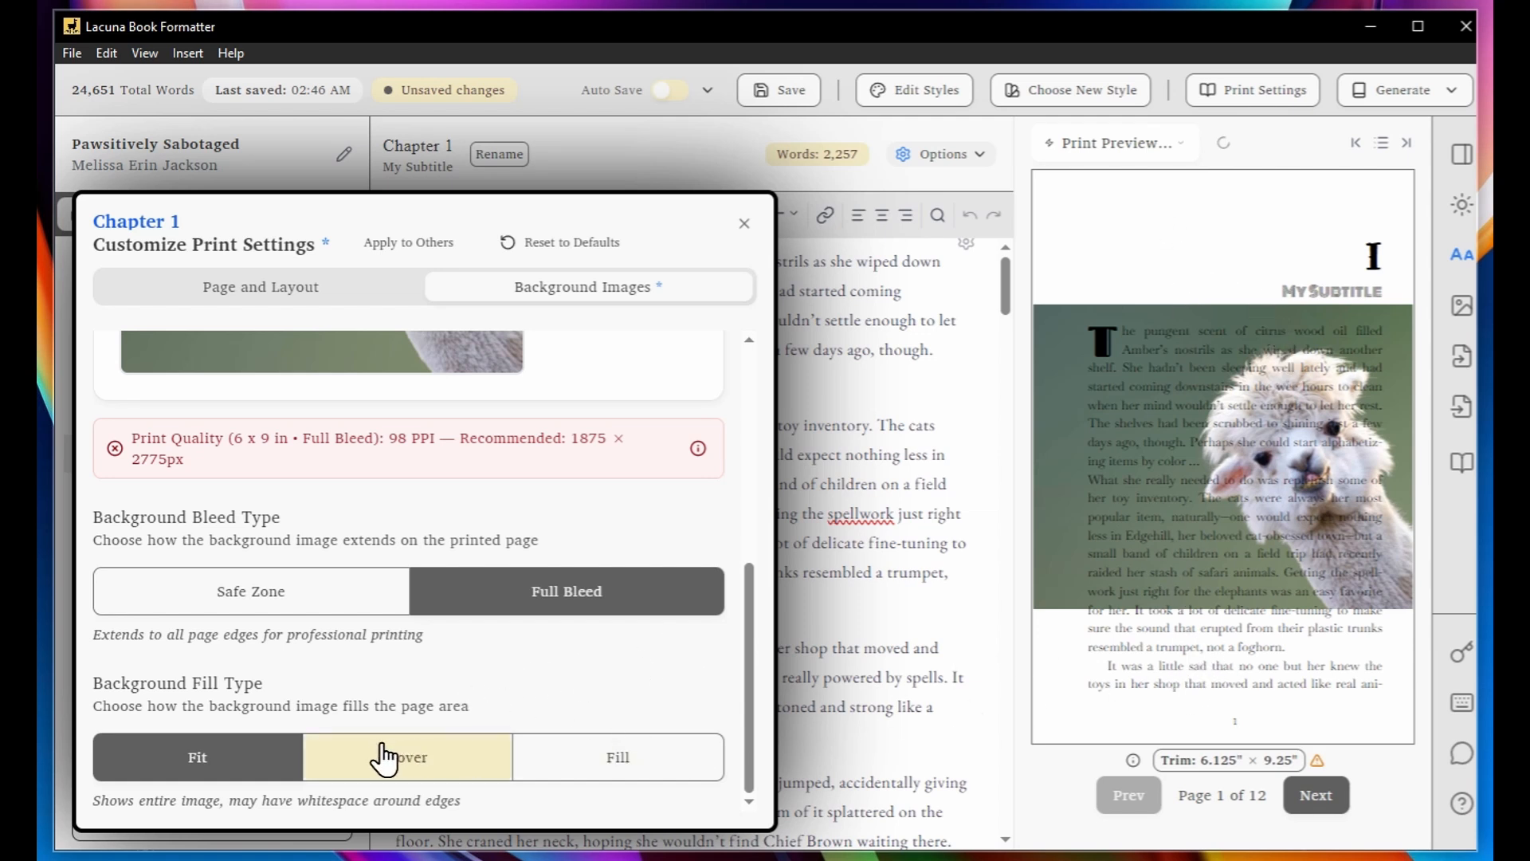
pyautogui.click(360, 755)
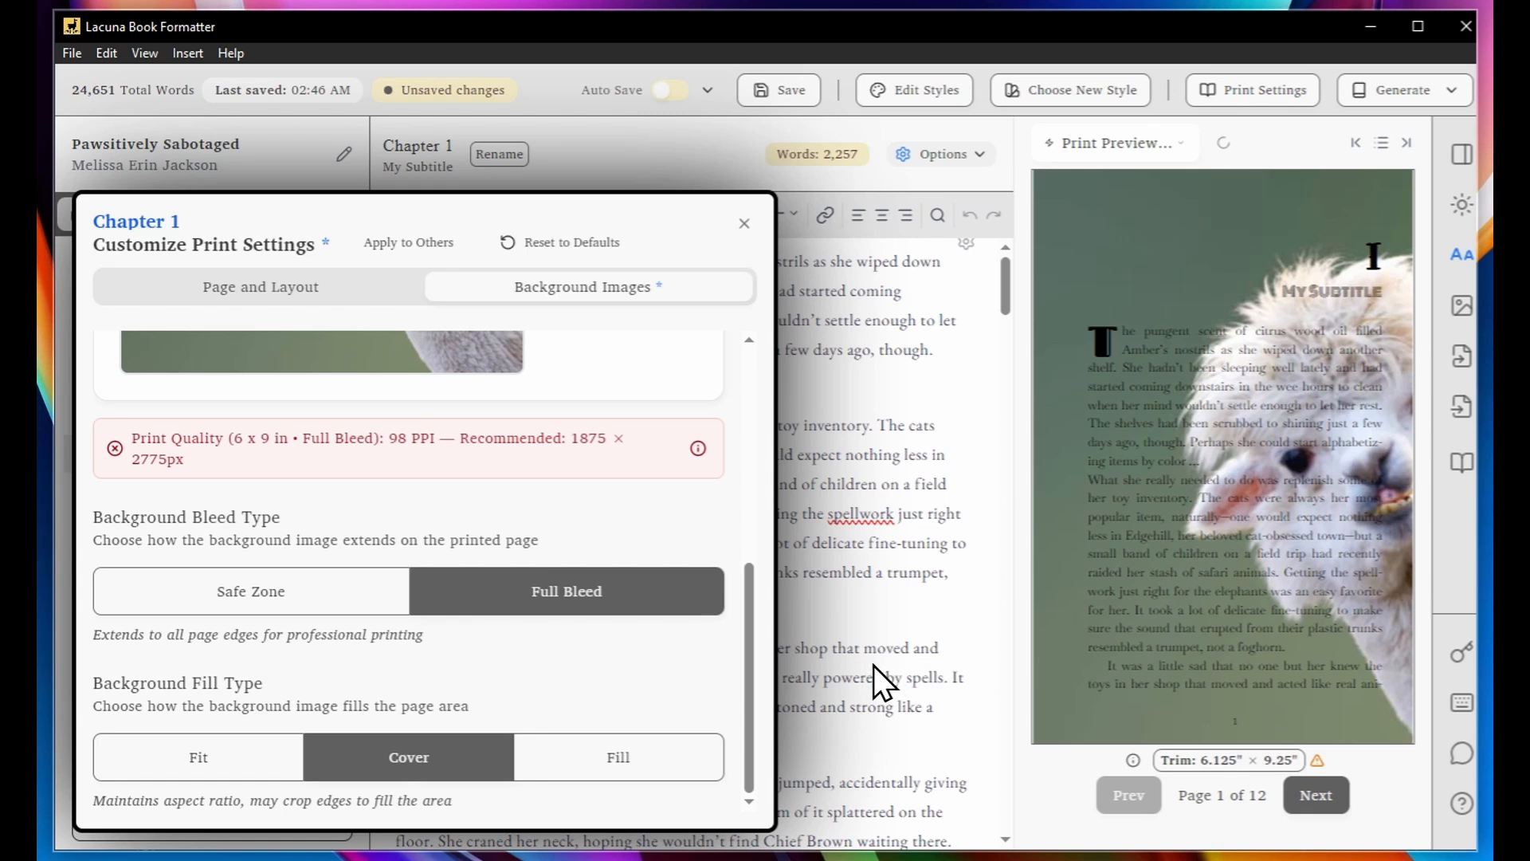
pyautogui.click(620, 769)
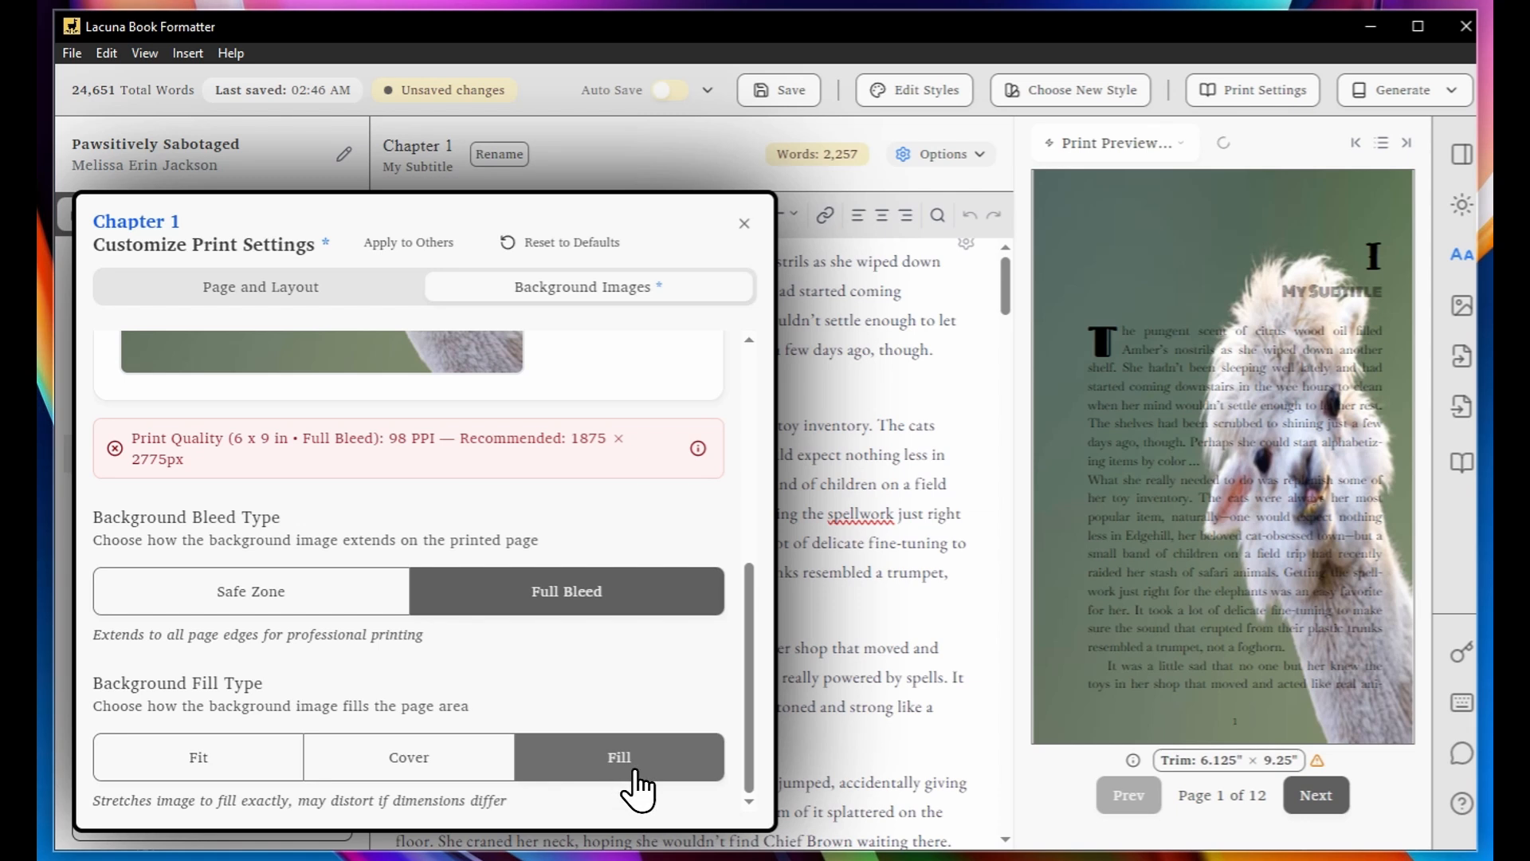
# Try the Safe Zone bleed type on the llama background, with the Cover and Fit fill types
pyautogui.click(288, 597)
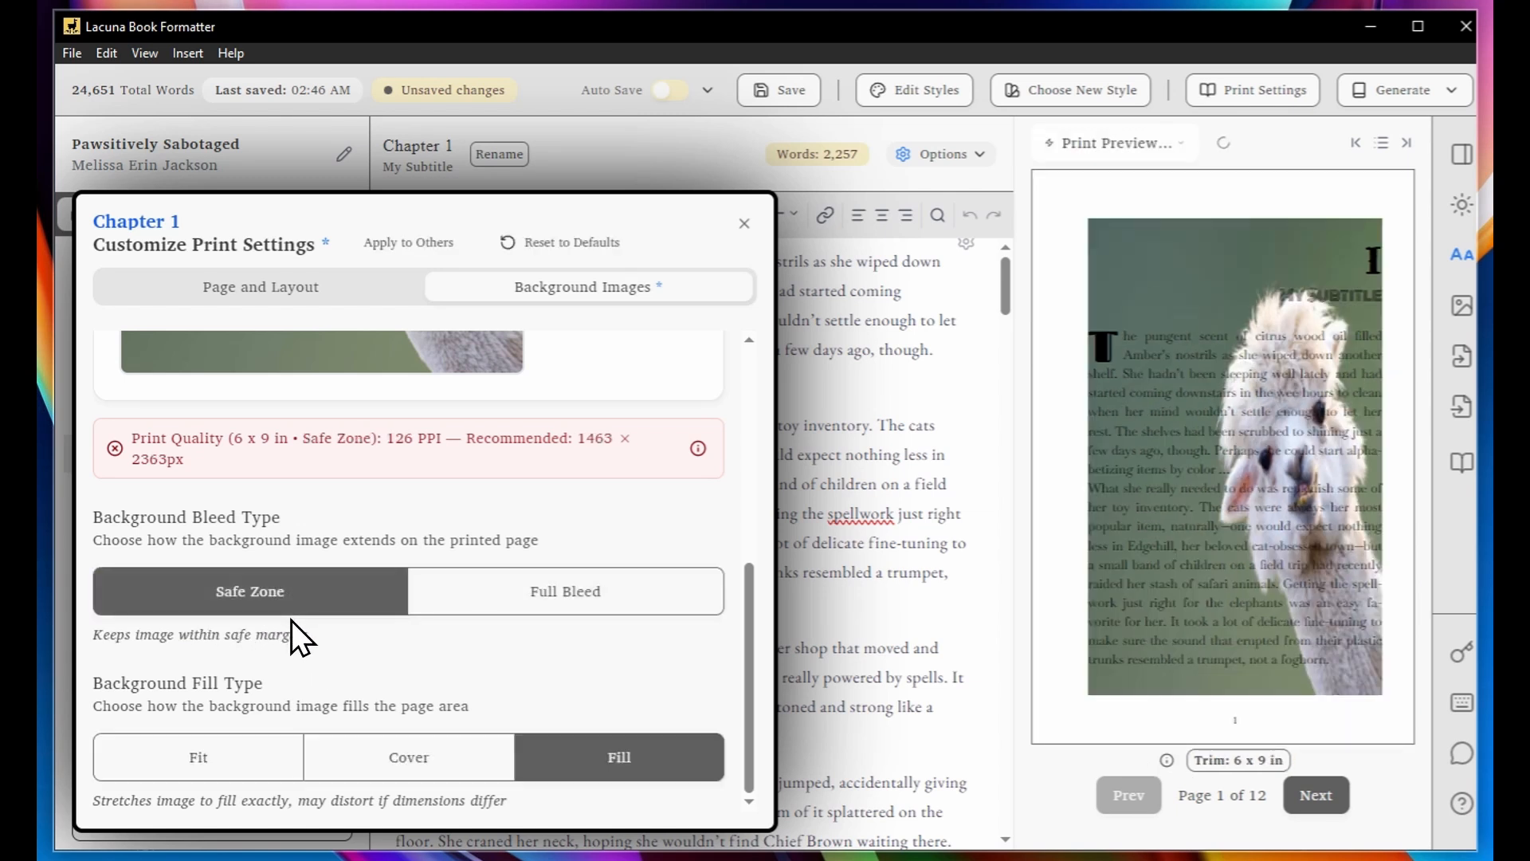
pyautogui.click(365, 757)
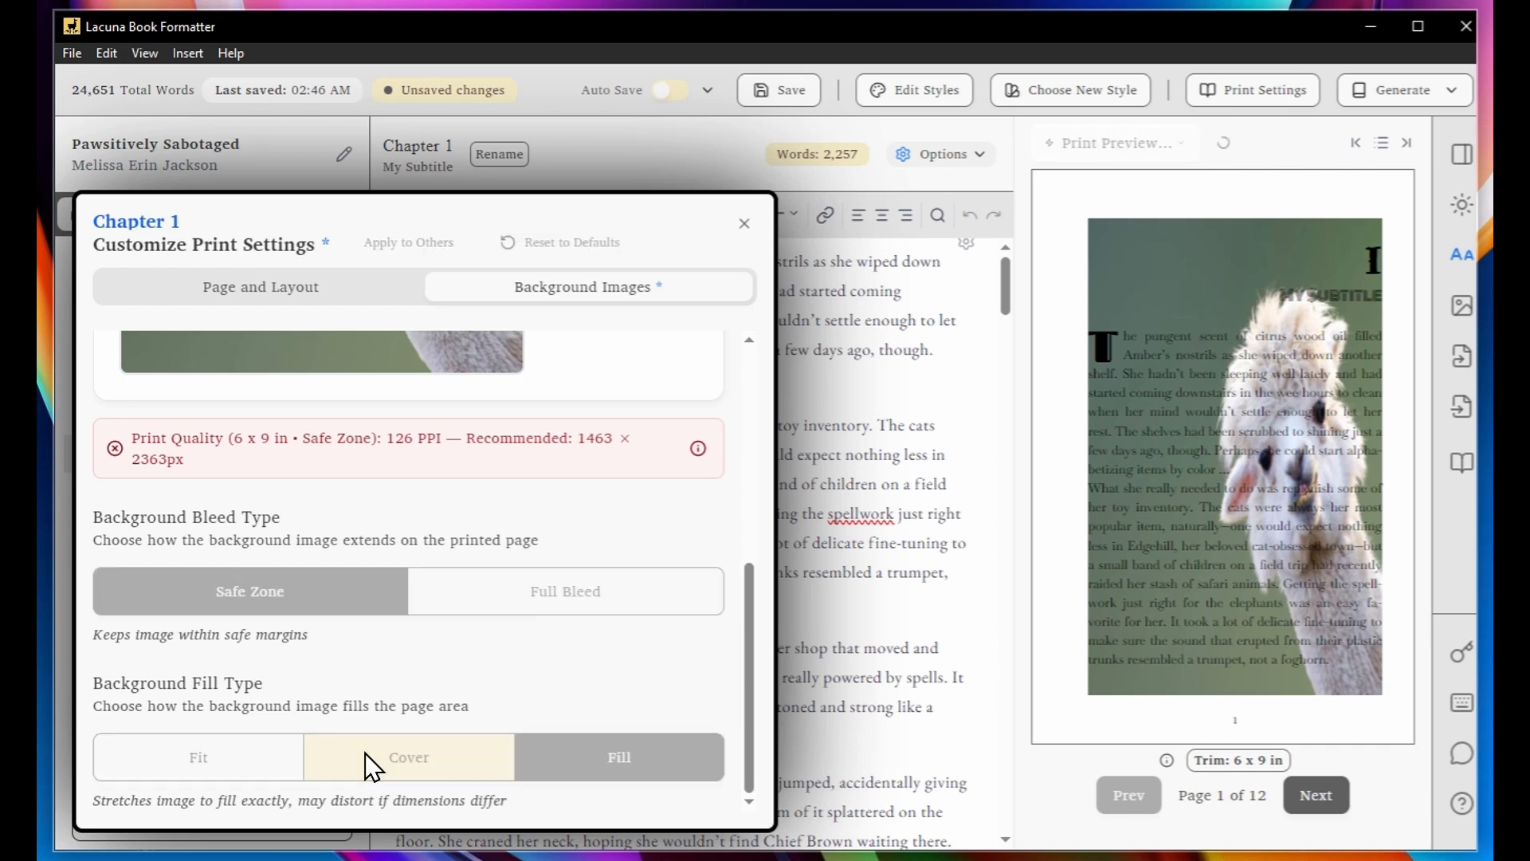
pyautogui.click(255, 765)
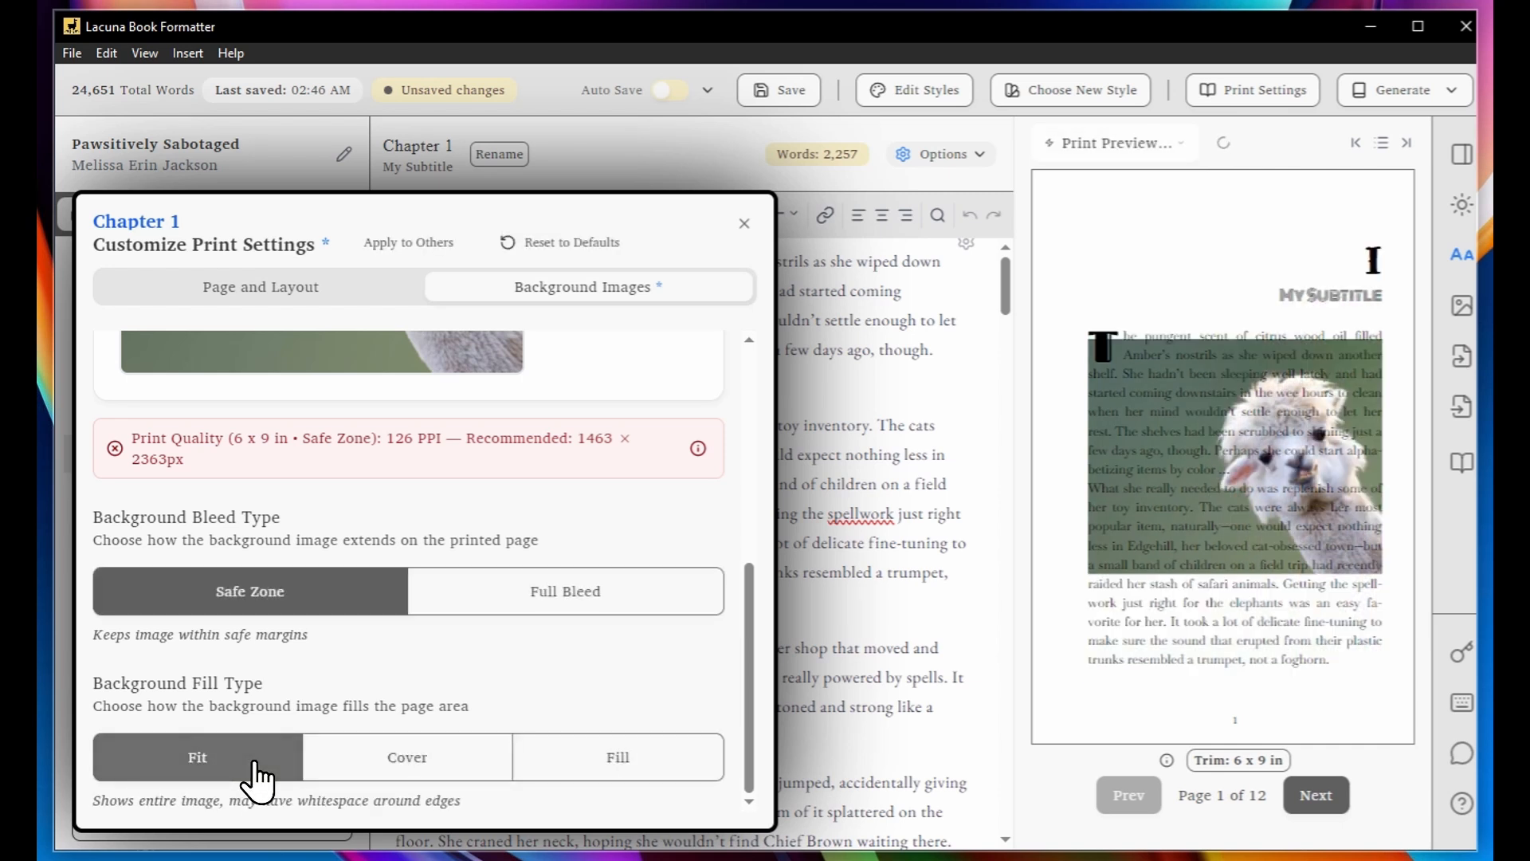
# Set the background's bleed type to Full Bleed and view the bleed margin details for the trim size
pyautogui.click(581, 612)
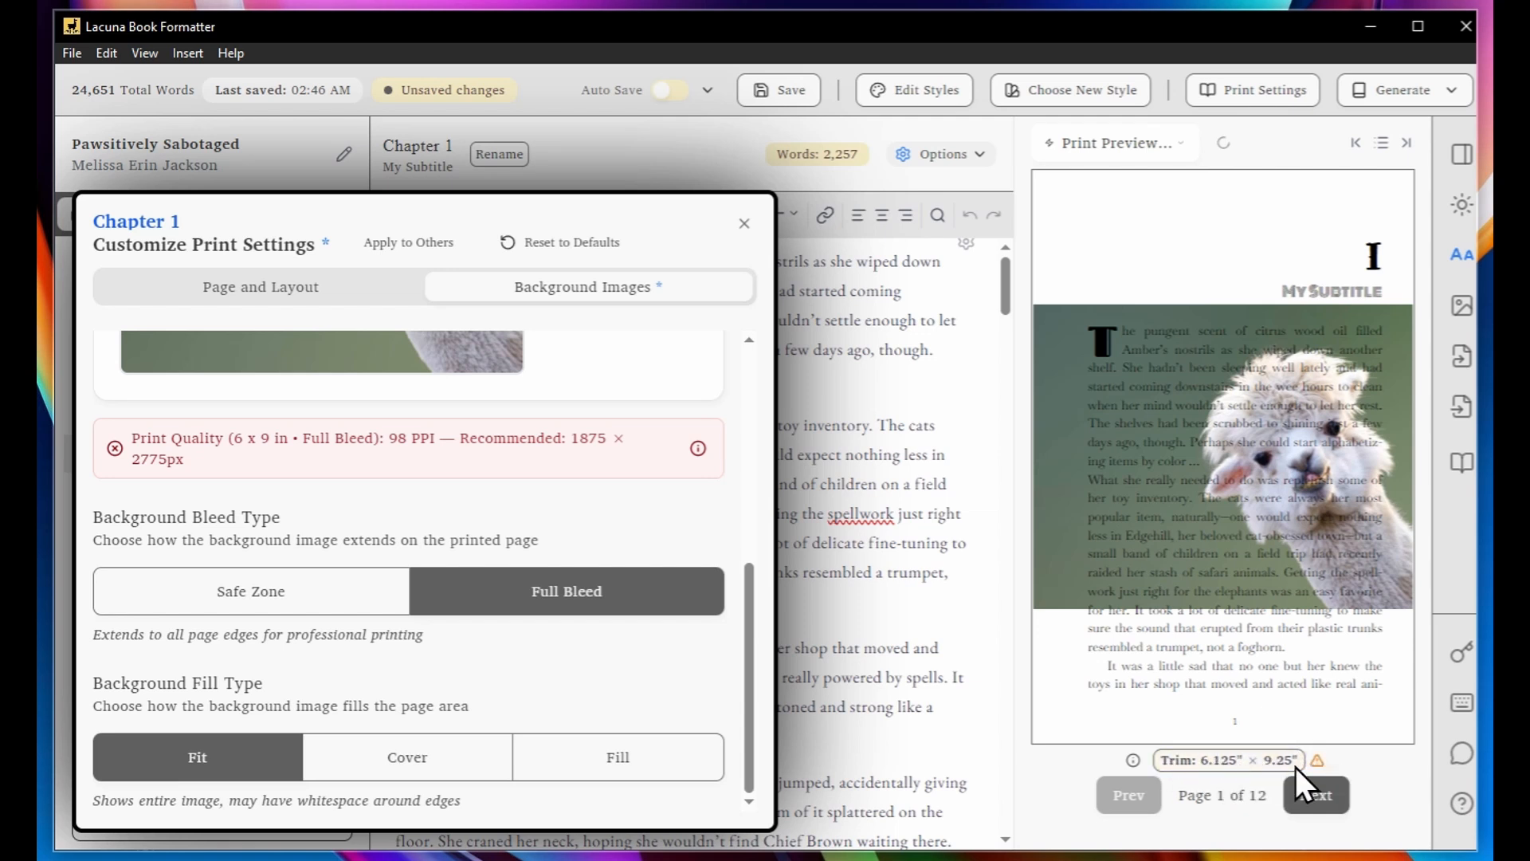
pyautogui.moveTo(1314, 758)
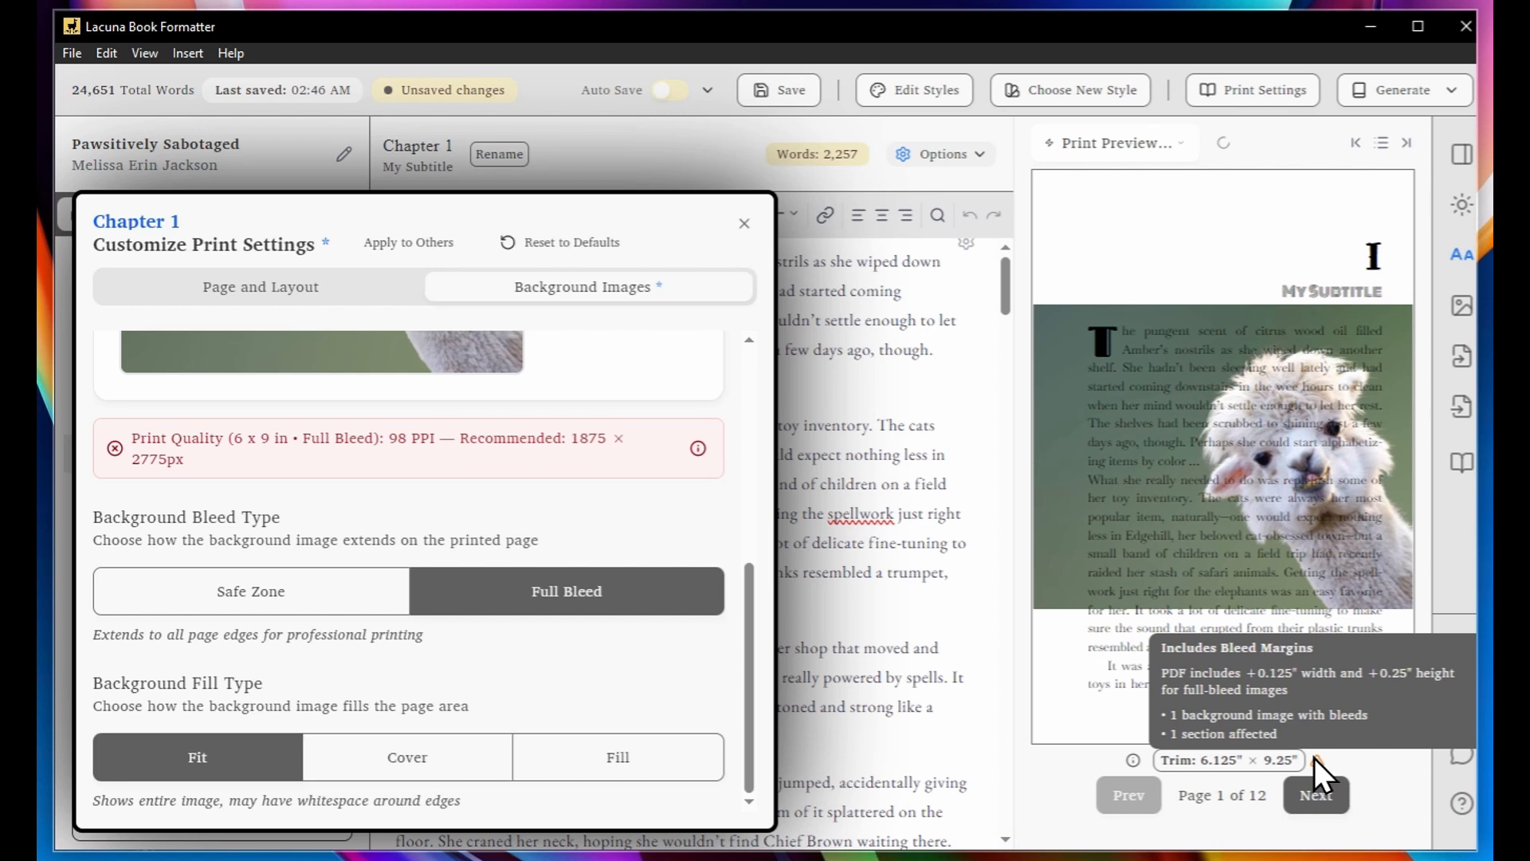